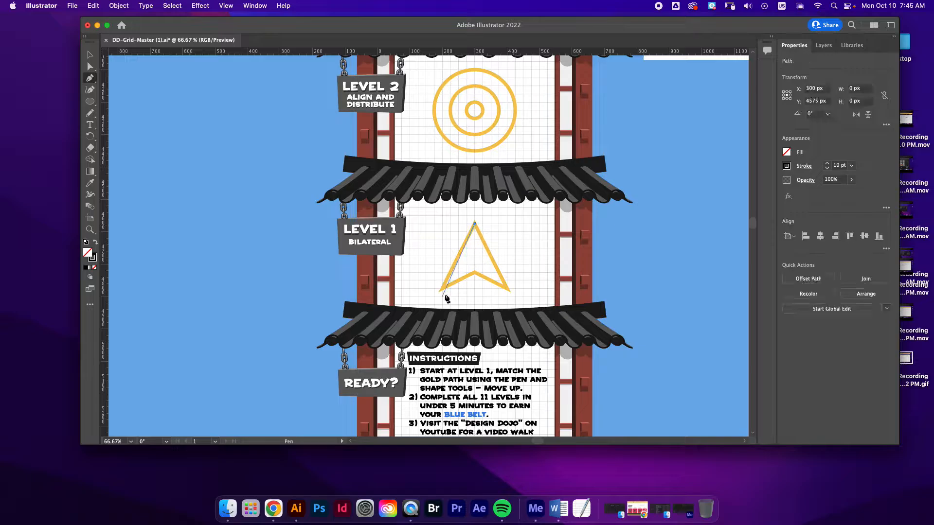
Trace the gold Level 1 arrowhead with the Pen tool, continuing from its apex to a closed path, and deselect it
{"action": "left_click", "coordinate": [441, 290]}
{"action": "left_click", "coordinate": [475, 272]}
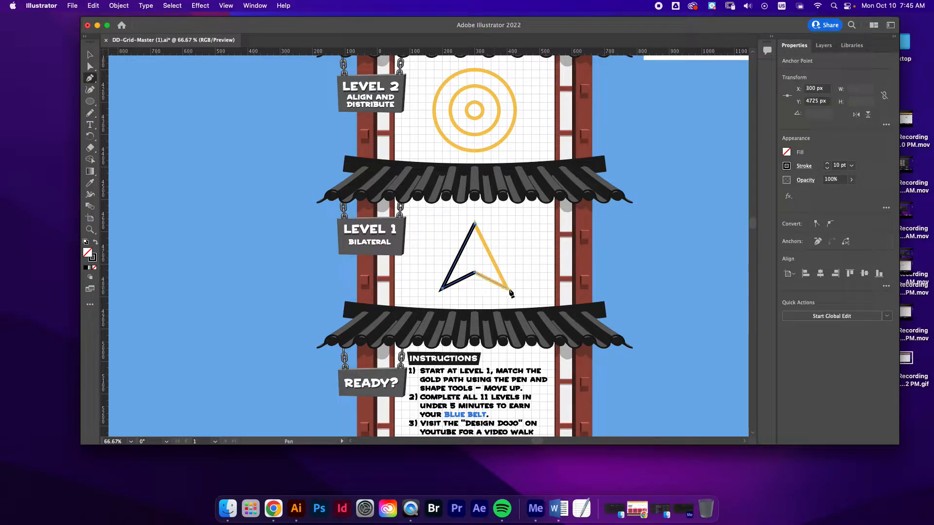
{"action": "left_click", "coordinate": [508, 291]}
{"action": "left_click", "coordinate": [475, 223]}
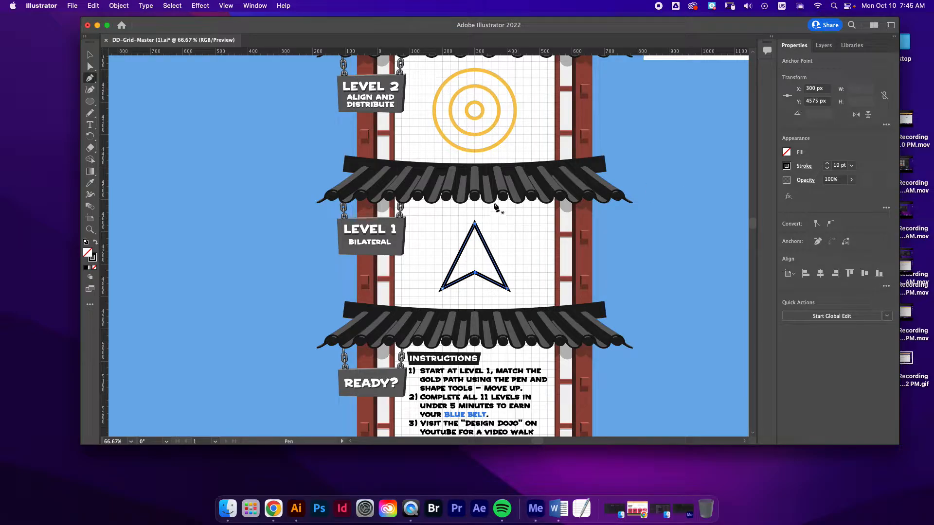
{"action": "key", "text": "super+shift+a"}
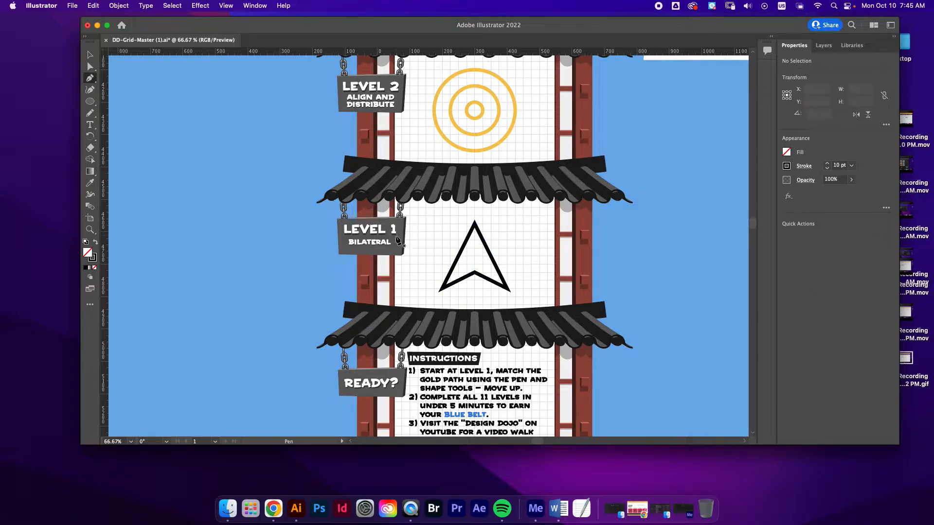
Draw three concentric circles over the Level 2 target, from a 50 px inner circle to a 250 px outer circle
{"action": "scroll", "coordinate": [398, 240], "scroll_direction": "up", "scroll_amount": 5}
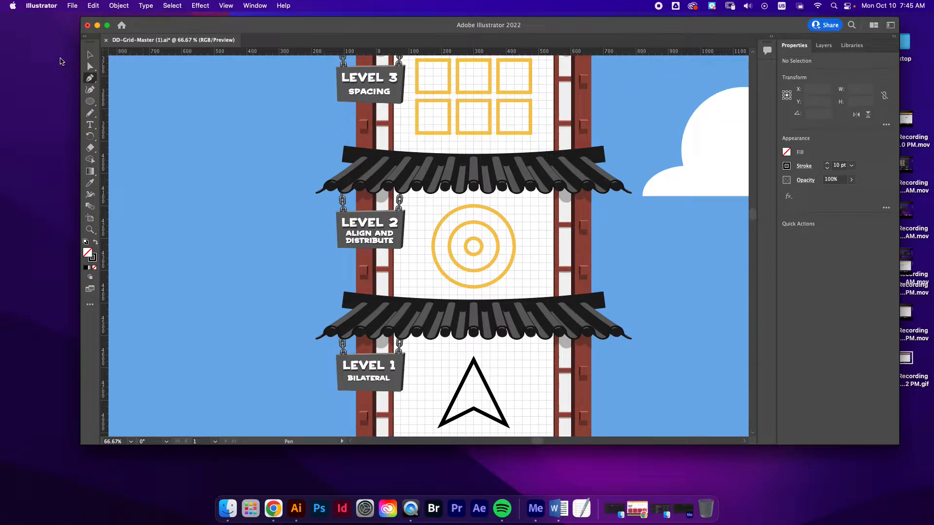
{"action": "left_click", "coordinate": [90, 101]}
{"action": "mouse_move", "coordinate": [476, 249]}
{"action": "left_mouse_down"}
{"action": "mouse_move", "coordinate": [431, 219]}
{"action": "mouse_move", "coordinate": [446, 184]}
{"action": "mouse_move", "coordinate": [487, 262]}
{"action": "mouse_move", "coordinate": [494, 249]}
{"action": "mouse_move", "coordinate": [484, 253]}
{"action": "left_mouse_up"}
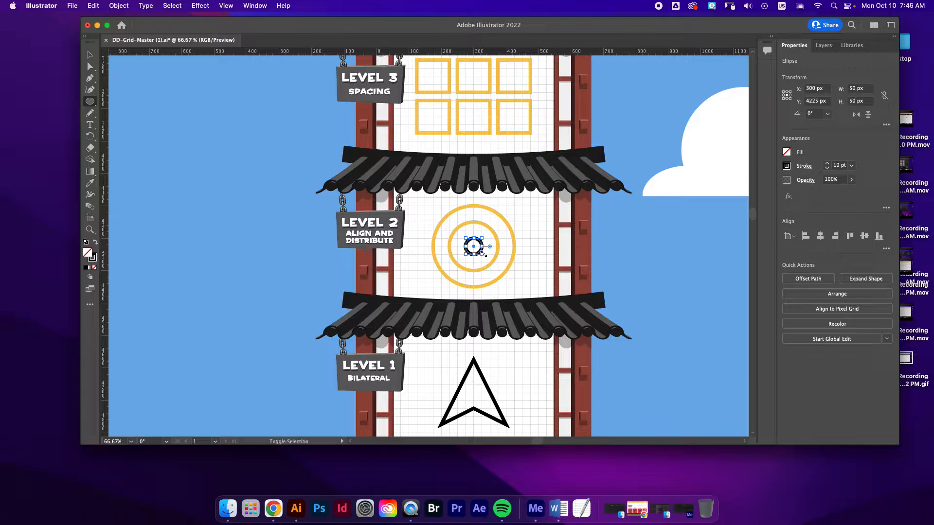
{"action": "key", "text": "super+shift+a"}
{"action": "left_click_drag", "start_coordinate": [474, 246], "coordinate": [498, 271]}
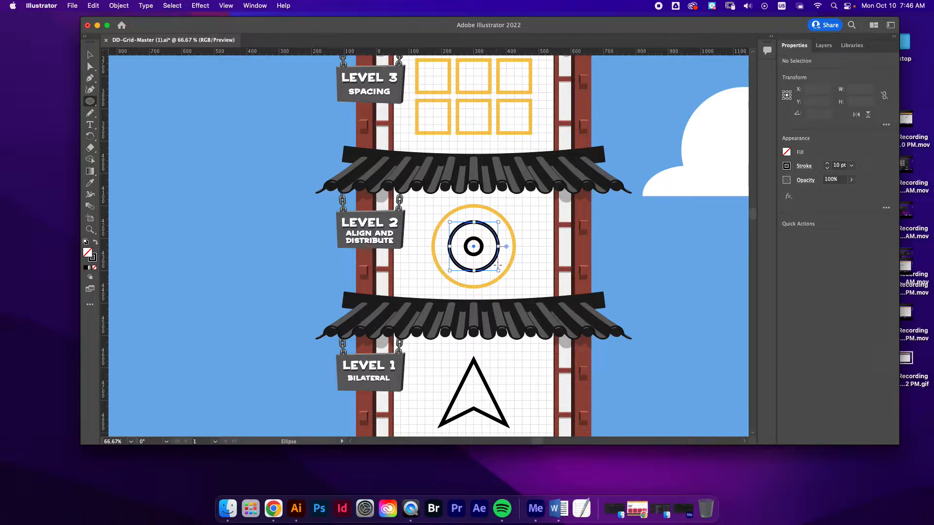
{"action": "key", "text": "super+shift+a"}
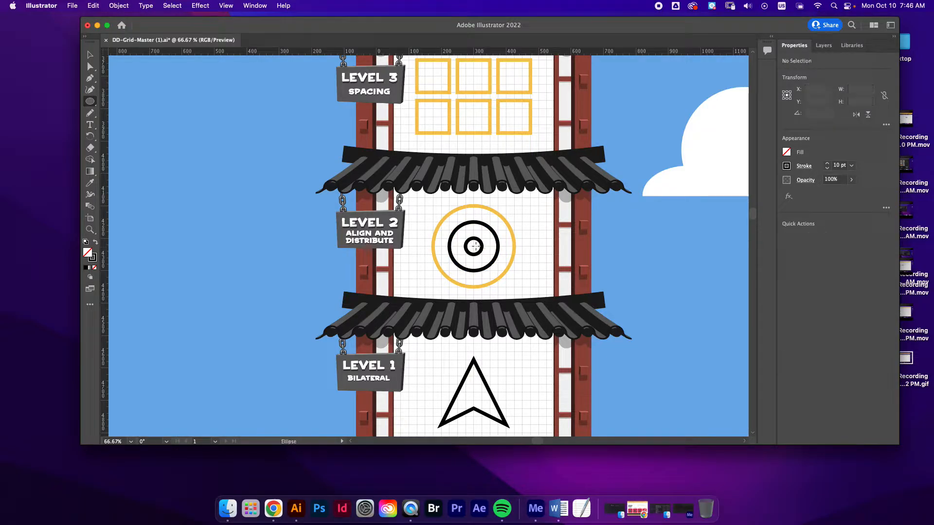
{"action": "left_click_drag", "start_coordinate": [473, 247], "coordinate": [513, 285]}
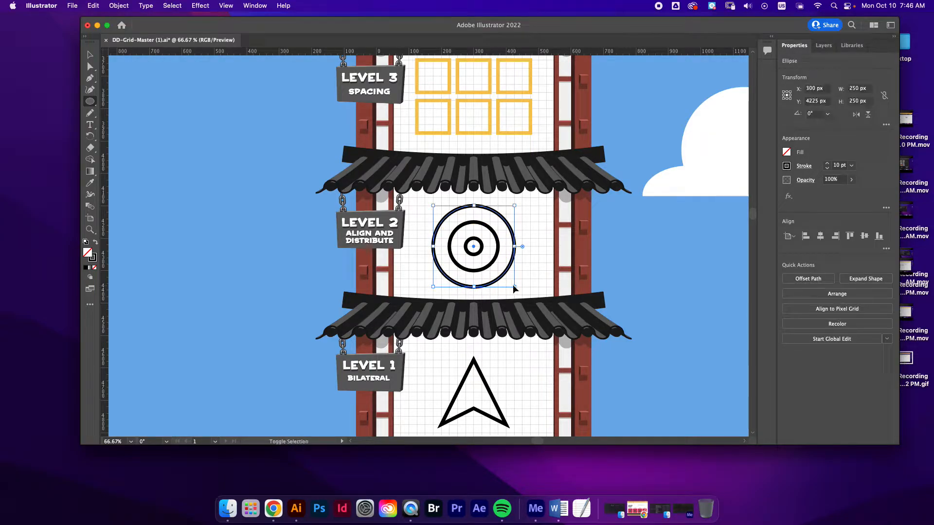
{"action": "key", "text": "super+shift+a"}
Draw 100 px squares over the first two gold squares in the upper row of Level 3
{"action": "scroll", "coordinate": [344, 203], "scroll_direction": "up", "scroll_amount": 1}
{"action": "scroll", "coordinate": [344, 203], "scroll_direction": "up", "scroll_amount": 1}
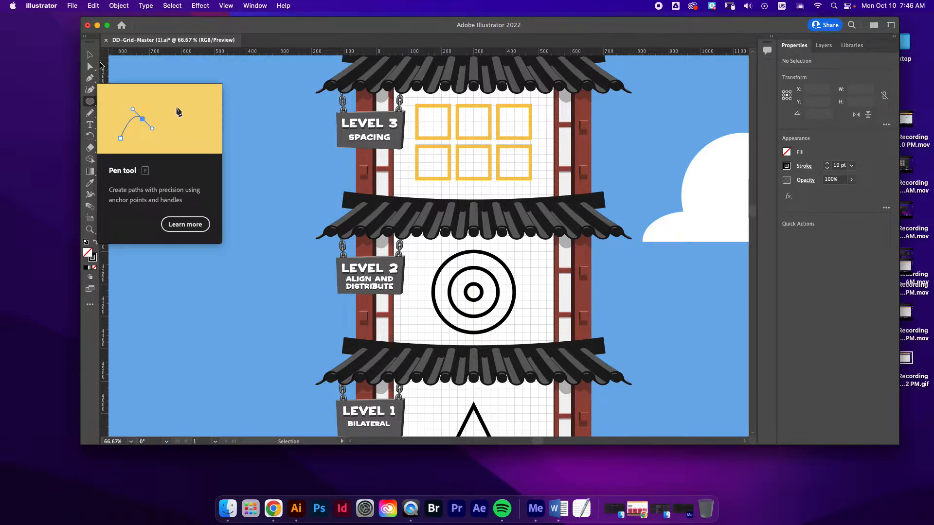
{"action": "left_click_drag", "start_coordinate": [95, 103], "coordinate": [137, 100]}
{"action": "left_click_drag", "start_coordinate": [416, 105], "coordinate": [447, 138]}
{"action": "left_click_drag", "start_coordinate": [457, 104], "coordinate": [491, 138]}
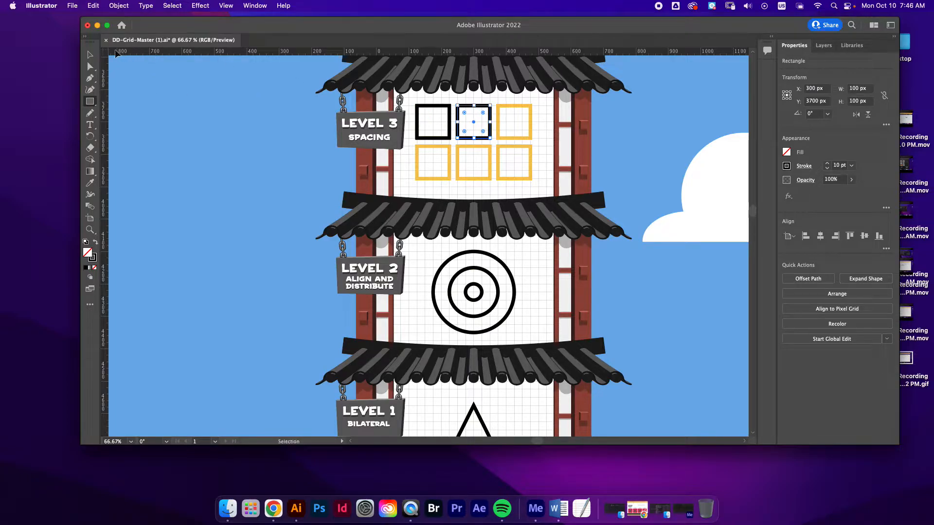
Copy the 100 px square and place pasted copies over the four remaining gold squares of Level 3
{"action": "left_click", "coordinate": [90, 54]}
{"action": "left_click", "coordinate": [485, 142]}
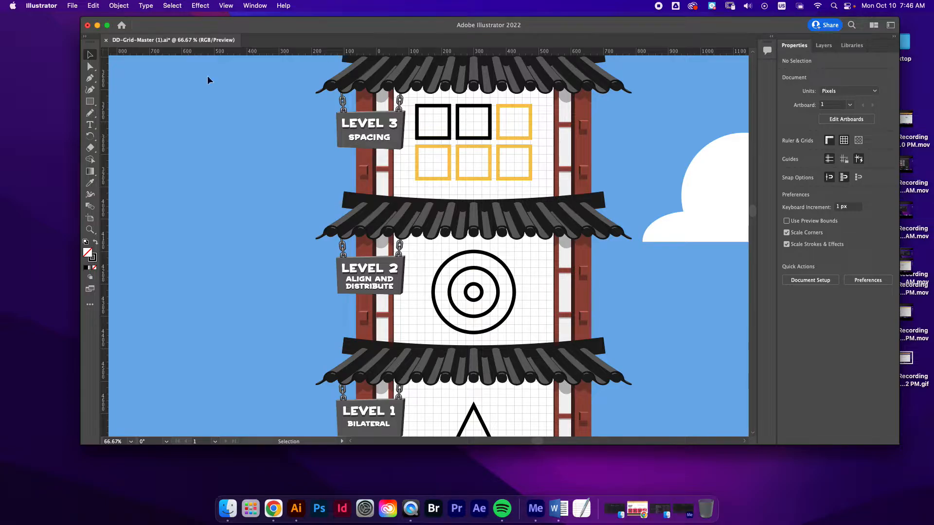
{"action": "left_click_drag", "start_coordinate": [456, 91], "coordinate": [509, 138]}
{"action": "key", "text": "super+c"}
{"action": "key", "text": "super+v"}
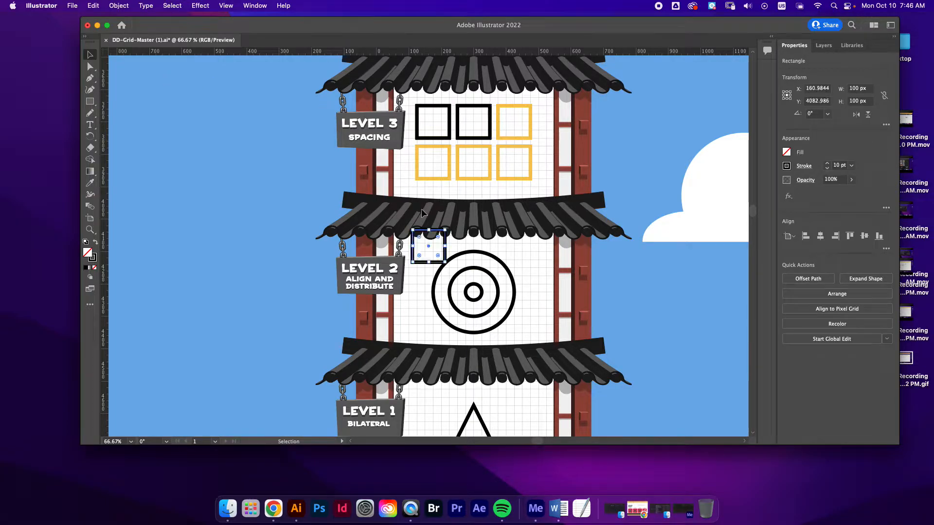
{"action": "left_click_drag", "start_coordinate": [424, 234], "coordinate": [510, 109]}
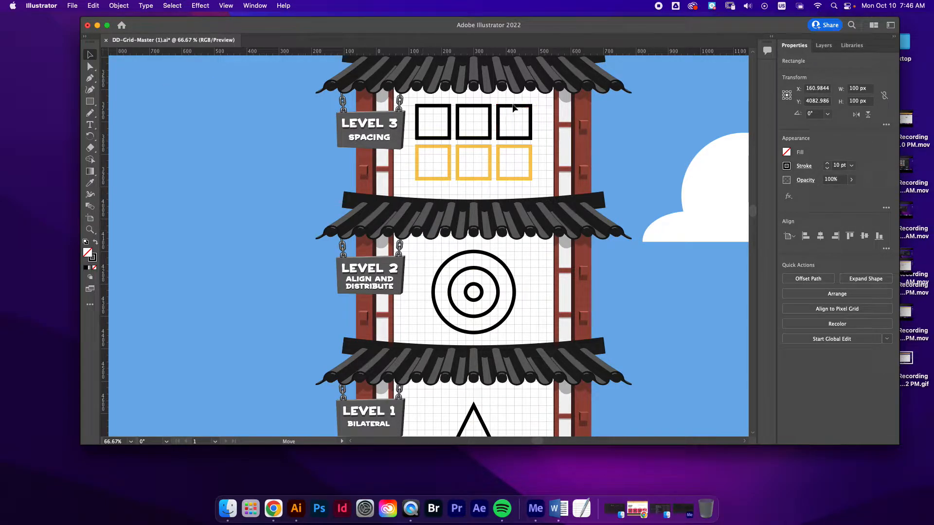
{"action": "left_click_drag", "start_coordinate": [418, 233], "coordinate": [421, 149]}
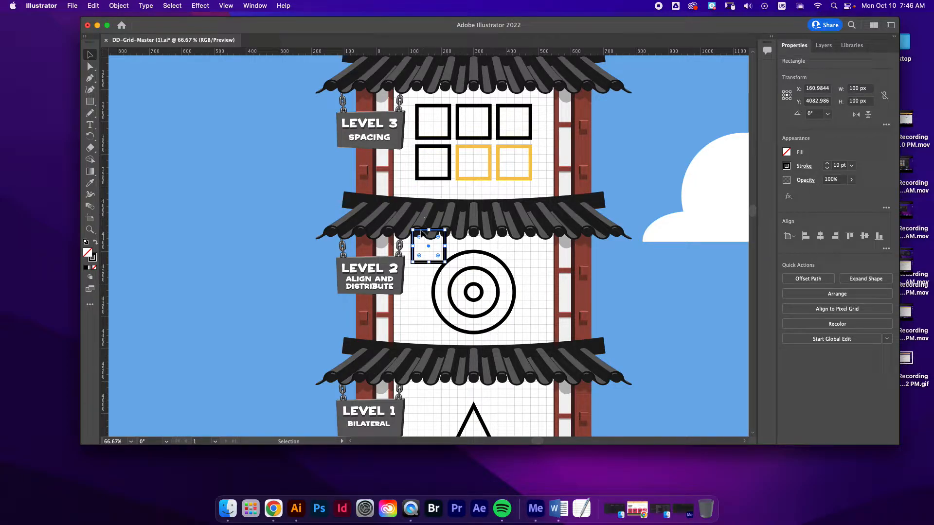
{"action": "left_click_drag", "start_coordinate": [417, 233], "coordinate": [462, 150]}
{"action": "key", "text": "super+v"}
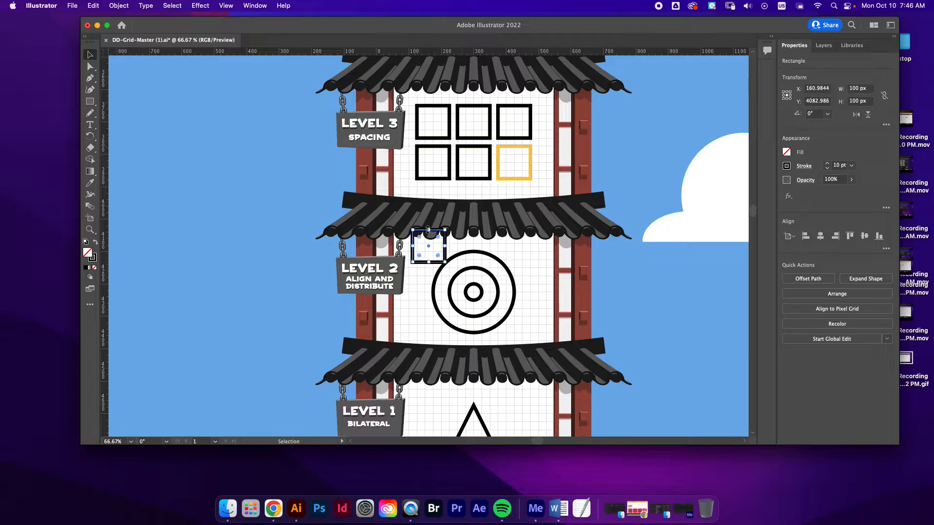
{"action": "left_click_drag", "start_coordinate": [422, 233], "coordinate": [509, 149]}
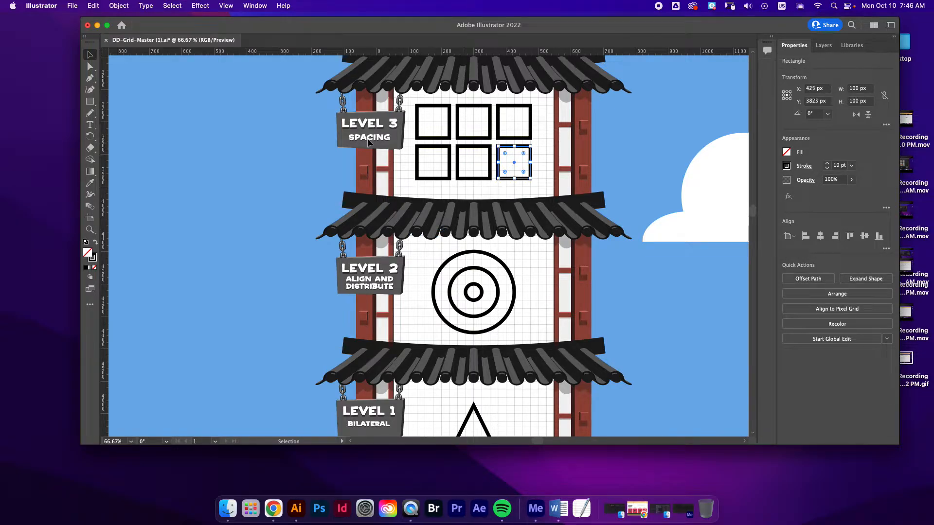
{"action": "left_click", "coordinate": [370, 143]}
Trace the upper outer wall of the Level 4 maze with the Pen tool as one open path
{"action": "scroll", "coordinate": [370, 143], "scroll_direction": "up", "scroll_amount": 1}
{"action": "scroll", "coordinate": [369, 143], "scroll_direction": "up", "scroll_amount": 5}
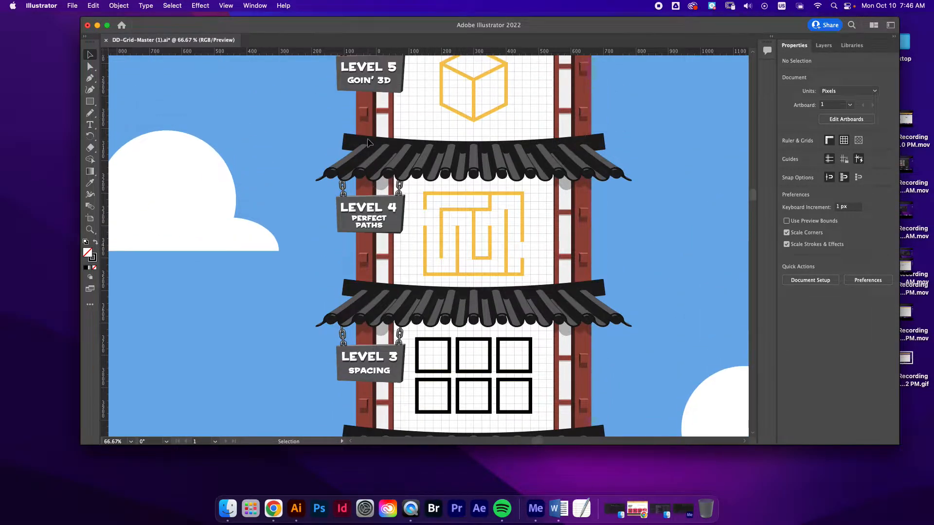
{"action": "left_click", "coordinate": [90, 78]}
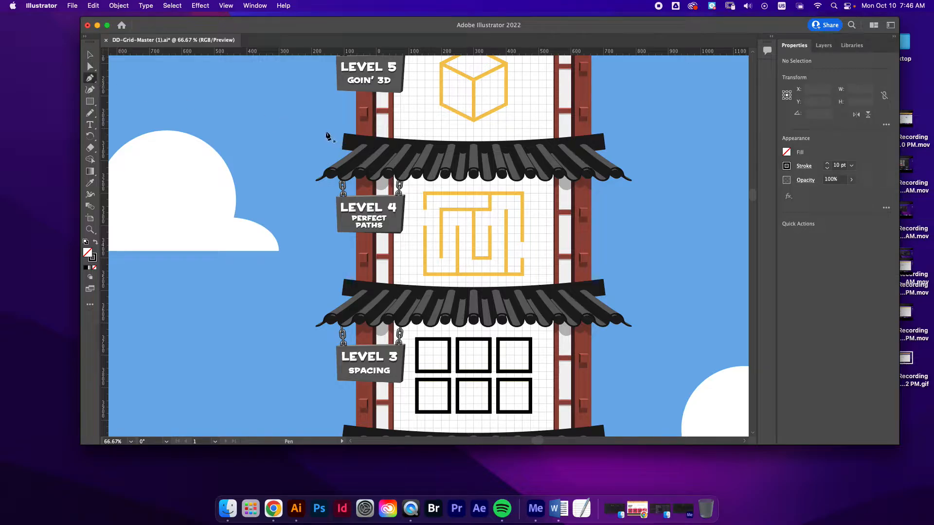
{"action": "left_click", "coordinate": [425, 210]}
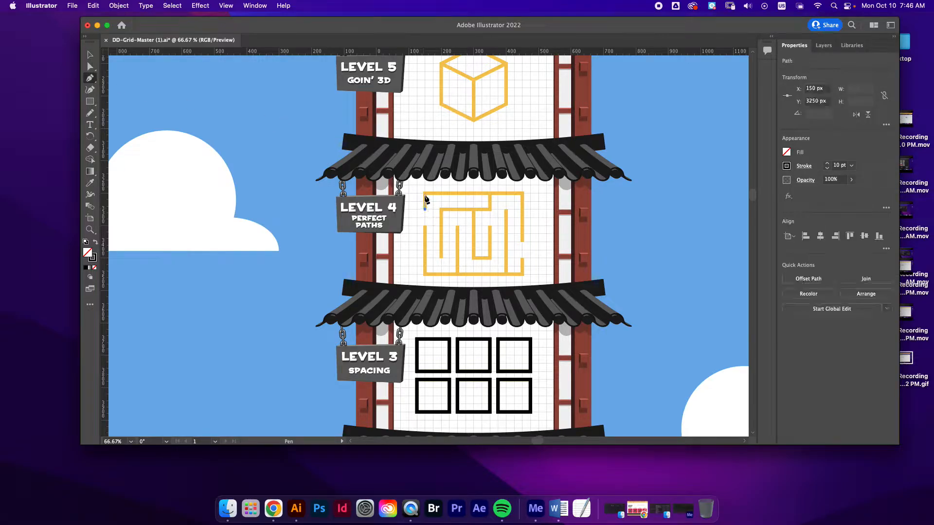
{"action": "left_click", "coordinate": [425, 193]}
{"action": "left_click", "coordinate": [523, 193]}
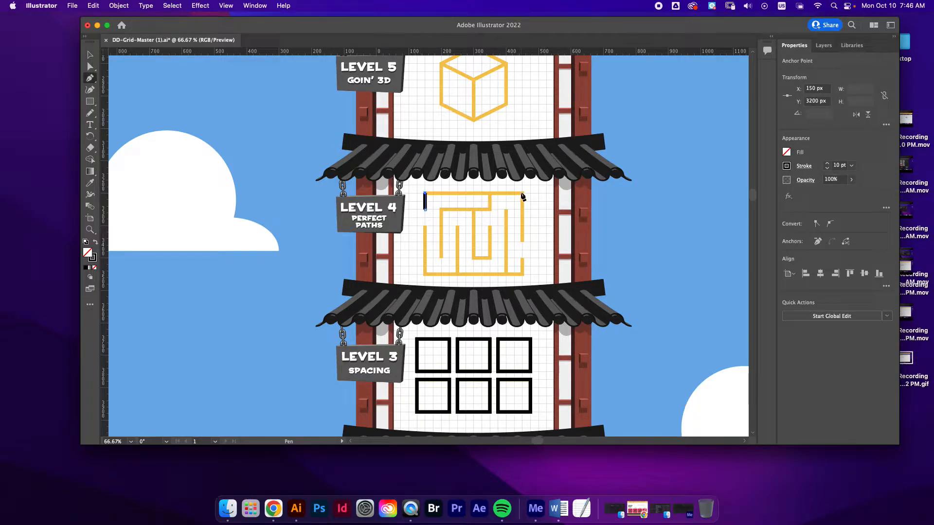
{"action": "left_click", "coordinate": [523, 240]}
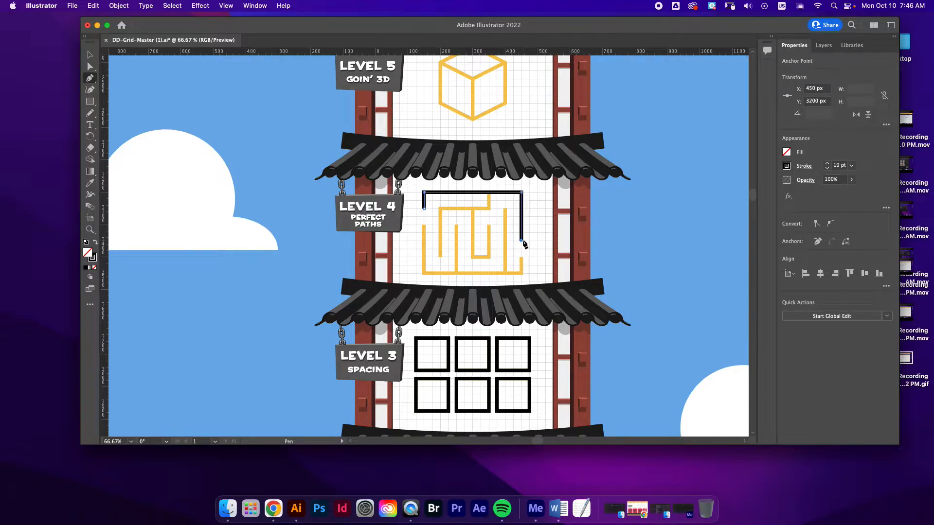
{"action": "left_click", "coordinate": [507, 270], "text": "super"}
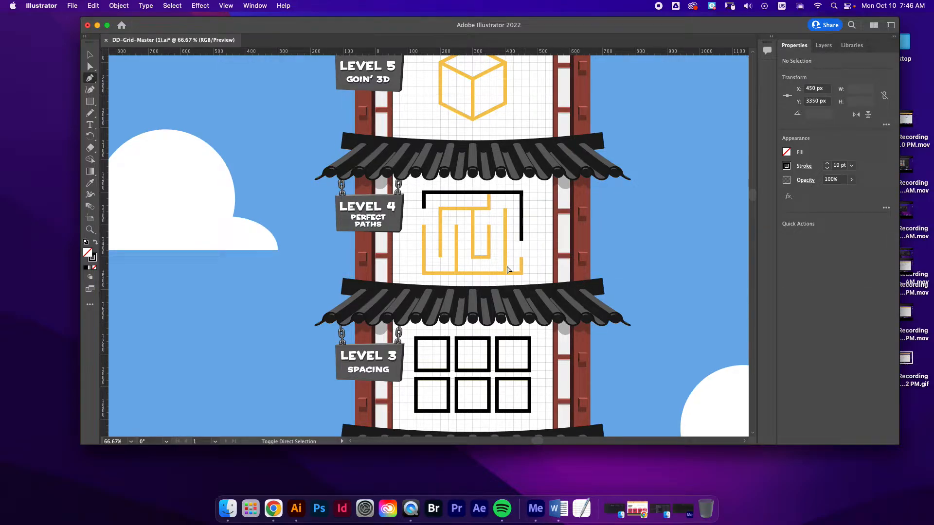
Trace the lower outer wall of the Level 4 maze as an open path from the left gap to the right gap
{"action": "left_click", "coordinate": [424, 225]}
{"action": "left_click", "coordinate": [424, 273]}
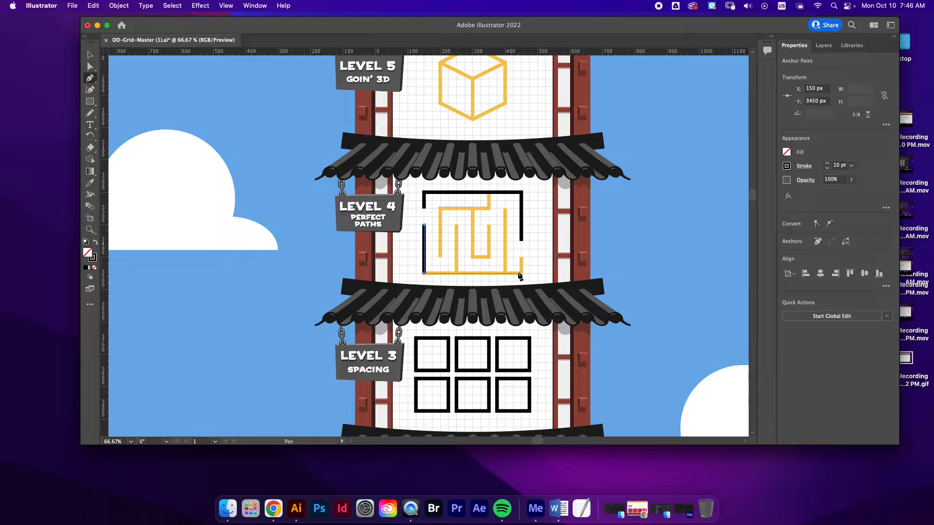
{"action": "left_click", "coordinate": [523, 272]}
{"action": "left_click", "coordinate": [523, 257]}
{"action": "left_click", "coordinate": [453, 270], "text": "super"}
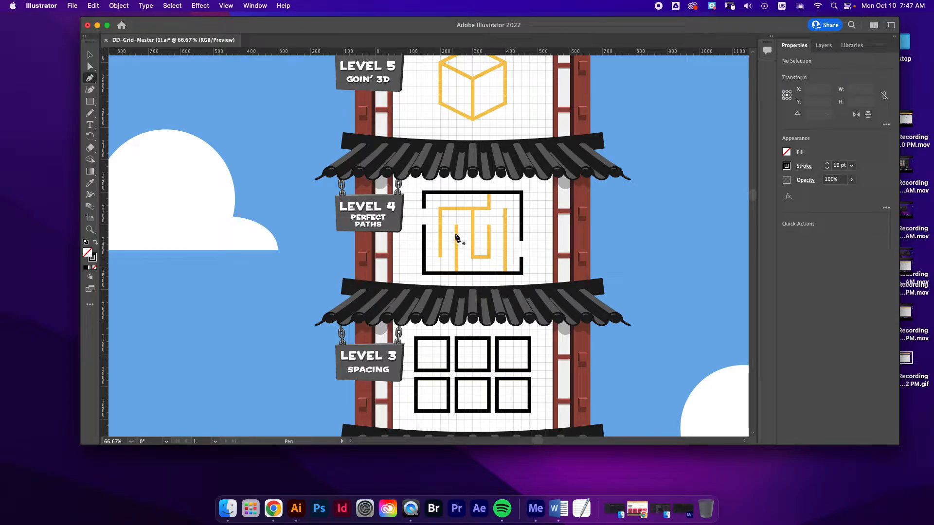
Trace the left straight inner wall of the Level 4 maze and the stepped inner wall that joins its upper edge
{"action": "left_click", "coordinate": [455, 225]}
{"action": "left_click", "coordinate": [456, 273]}
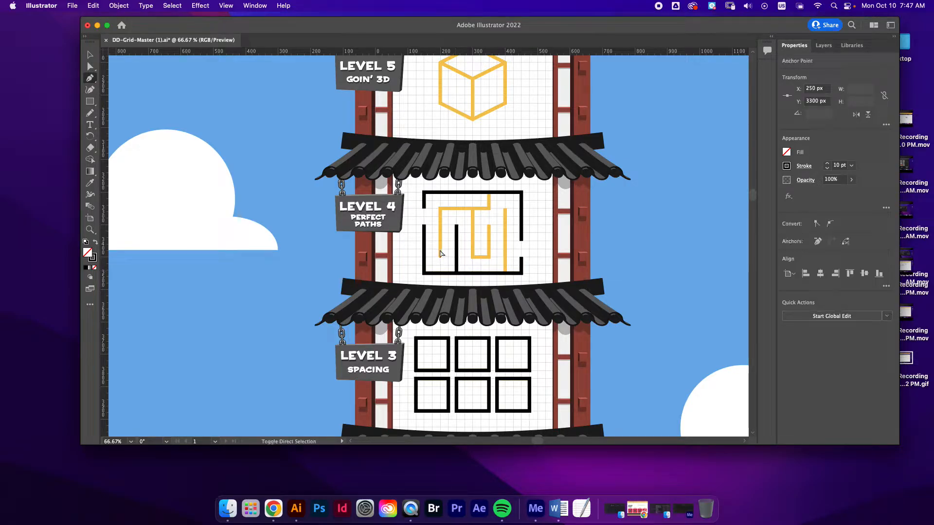
{"action": "left_click", "coordinate": [455, 273], "text": "super"}
{"action": "left_click", "coordinate": [440, 257]}
{"action": "left_click", "coordinate": [440, 208]}
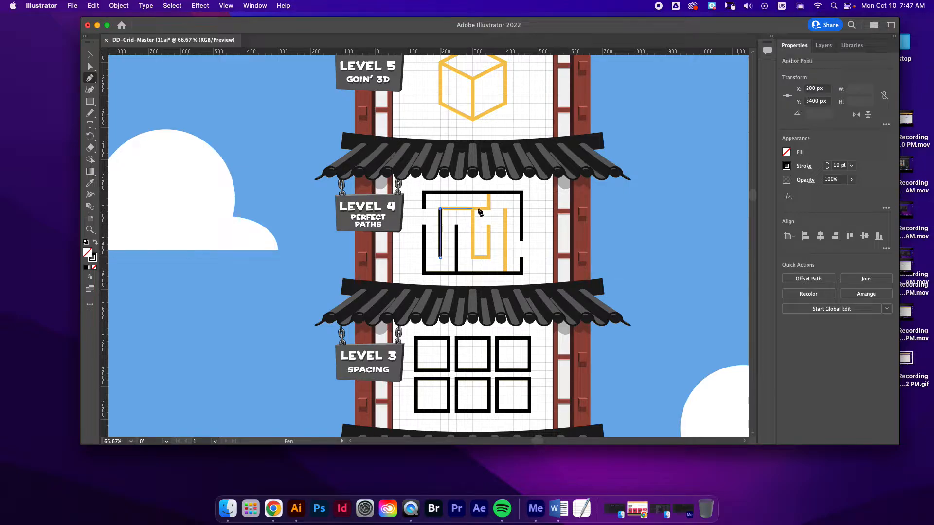
{"action": "left_click", "coordinate": [490, 209]}
{"action": "left_click", "coordinate": [490, 193]}
{"action": "left_click", "coordinate": [501, 214], "text": "super"}
Trace the right straight inner wall and the hook-shaped central wall of the Level 4 maze
{"action": "left_click", "coordinate": [506, 209]}
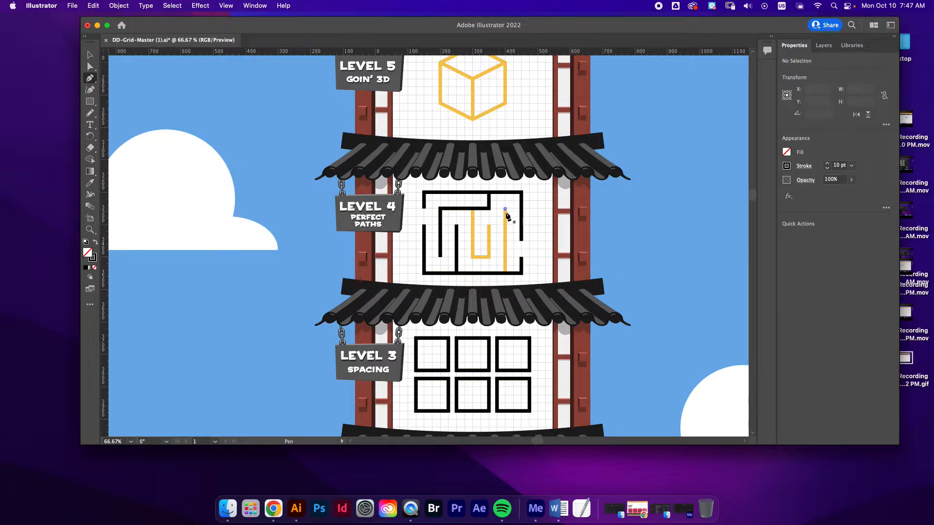
{"action": "left_click", "coordinate": [506, 273]}
{"action": "left_click", "coordinate": [476, 216], "text": "super"}
{"action": "left_click", "coordinate": [472, 210]}
{"action": "left_click", "coordinate": [472, 256]}
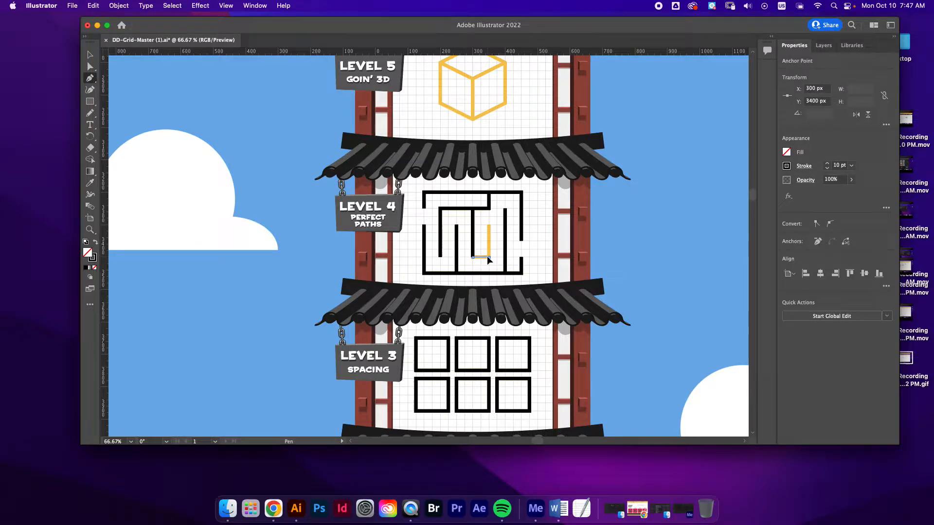
{"action": "left_click", "coordinate": [489, 226]}
{"action": "left_click", "coordinate": [540, 212], "text": "super"}
Trace the hexagonal outline of the Level 5 cube with the Pen tool as a closed path
{"action": "scroll", "coordinate": [555, 218], "scroll_direction": "up", "scroll_amount": 4}
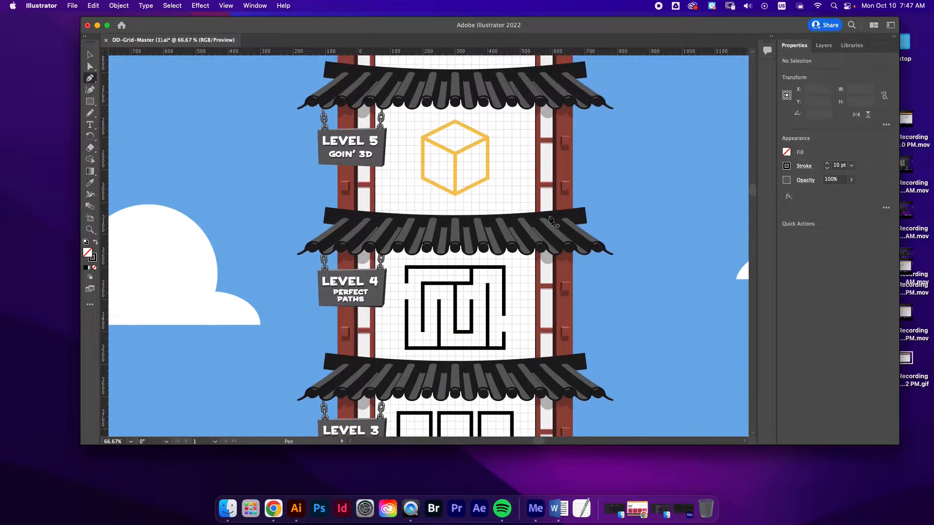
{"action": "scroll", "coordinate": [553, 222], "scroll_direction": "up", "scroll_amount": 2}
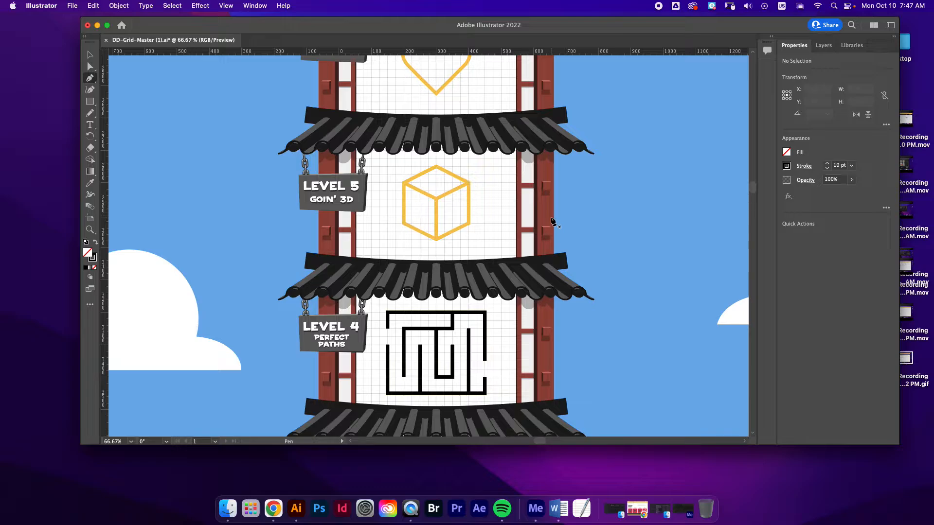
{"action": "scroll", "coordinate": [553, 223], "scroll_direction": "up", "scroll_amount": 1}
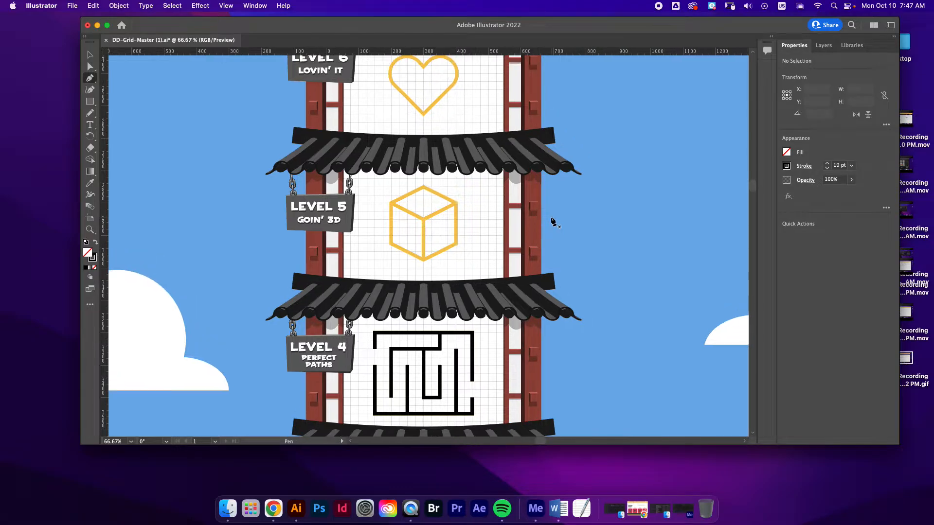
{"action": "left_click", "coordinate": [391, 244]}
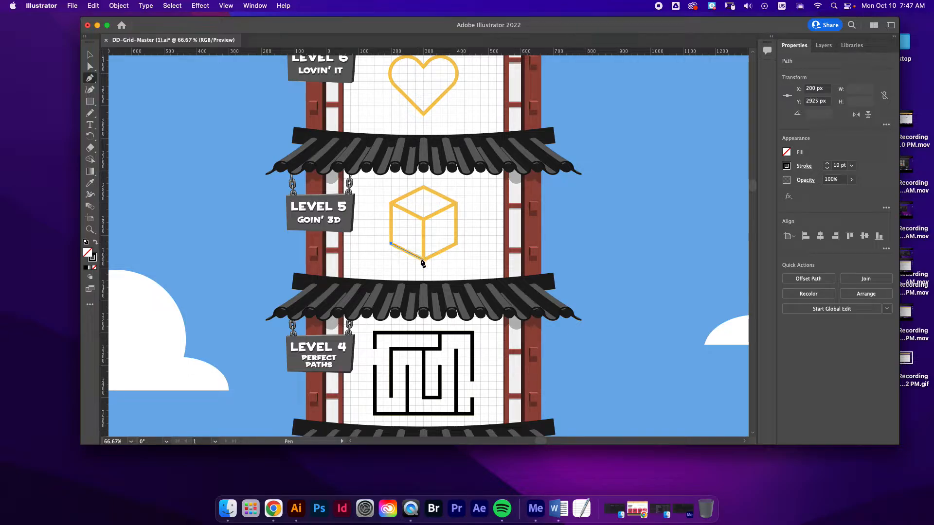
{"action": "left_click", "coordinate": [423, 259]}
{"action": "left_click", "coordinate": [456, 243]}
{"action": "left_click", "coordinate": [456, 203]}
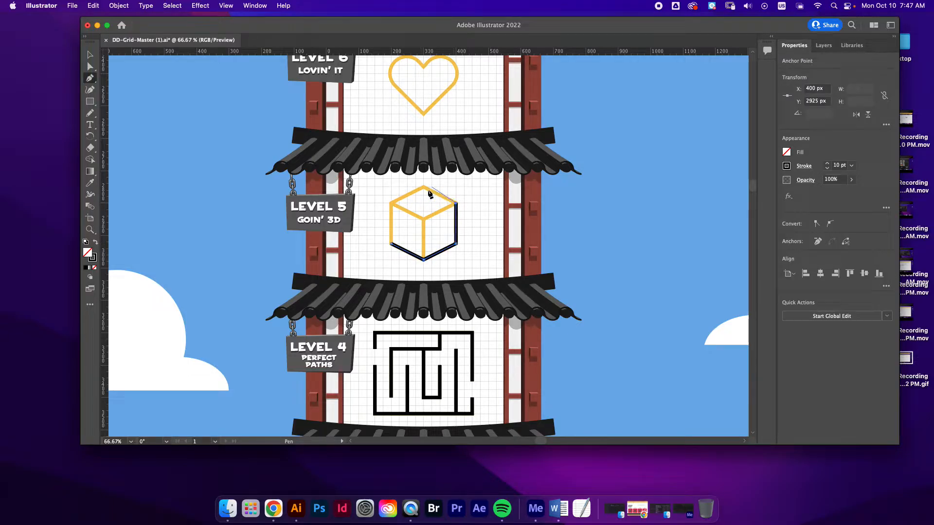
{"action": "left_click", "coordinate": [424, 188]}
{"action": "left_click", "coordinate": [391, 203]}
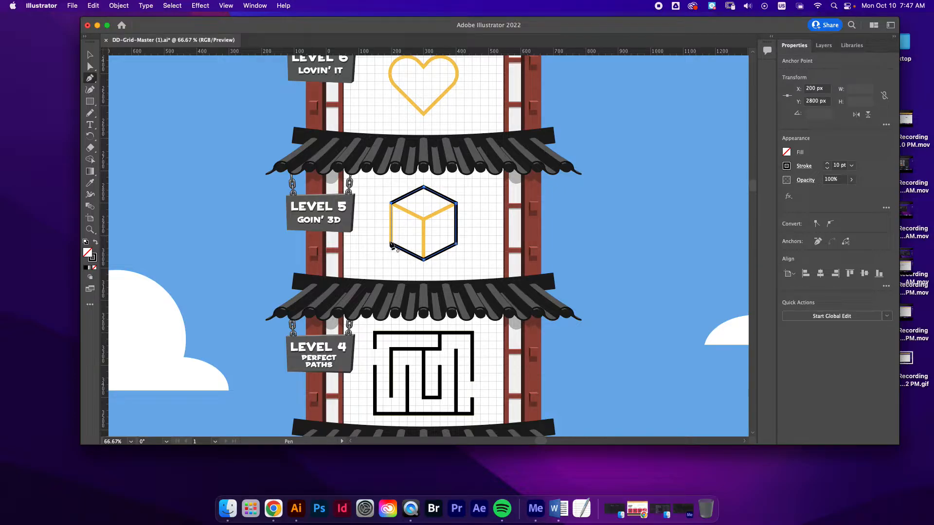
{"action": "left_click", "coordinate": [391, 244]}
{"action": "left_click", "coordinate": [404, 229], "text": "super"}
Close the Level 5 cube's outline and draw its three inner edges from the two upper side corners and the lowest corner to the centre
{"action": "left_click", "coordinate": [391, 204]}
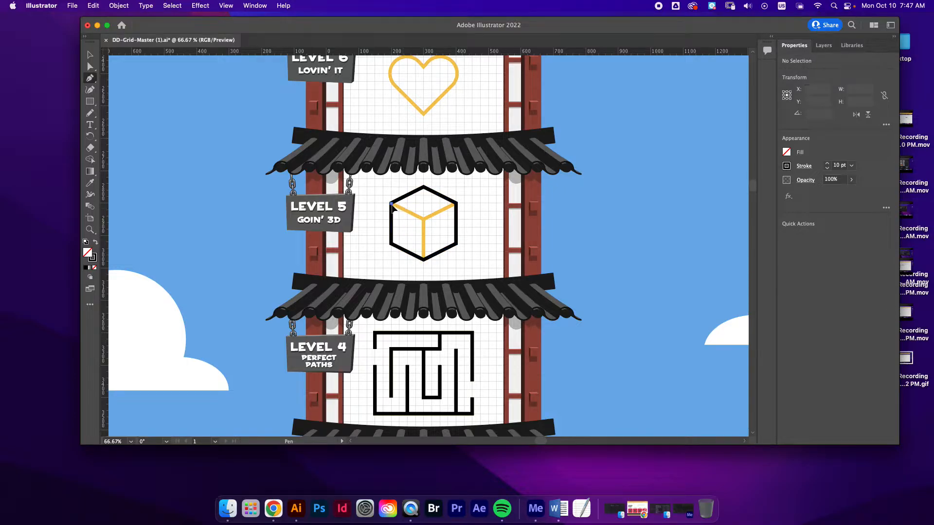
{"action": "left_click", "coordinate": [424, 220]}
{"action": "left_click", "coordinate": [424, 220]}
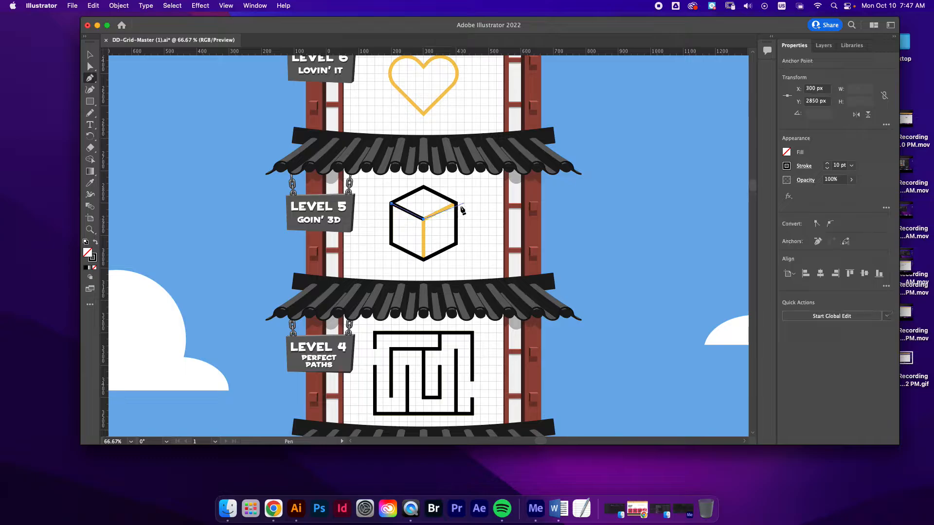
{"action": "left_click", "coordinate": [456, 203]}
{"action": "left_click", "coordinate": [435, 224], "text": "super"}
{"action": "left_click", "coordinate": [424, 221]}
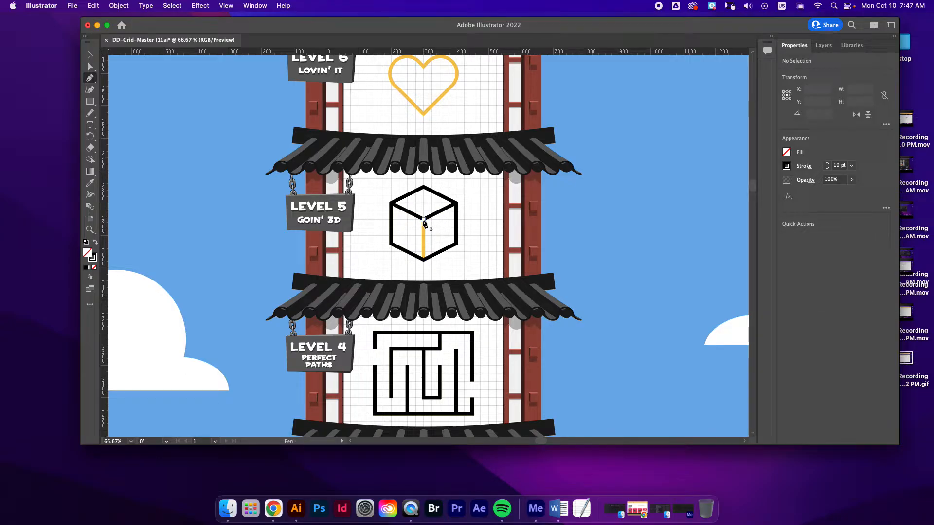
{"action": "left_click", "coordinate": [423, 259]}
{"action": "left_click", "coordinate": [533, 238], "text": "super"}
Draw a closed diamond path over the Level 6 heart through its lowest point, both side transitions and the centre notch
{"action": "scroll", "coordinate": [533, 237], "scroll_direction": "up", "scroll_amount": 2}
{"action": "scroll", "coordinate": [533, 237], "scroll_direction": "up", "scroll_amount": 6}
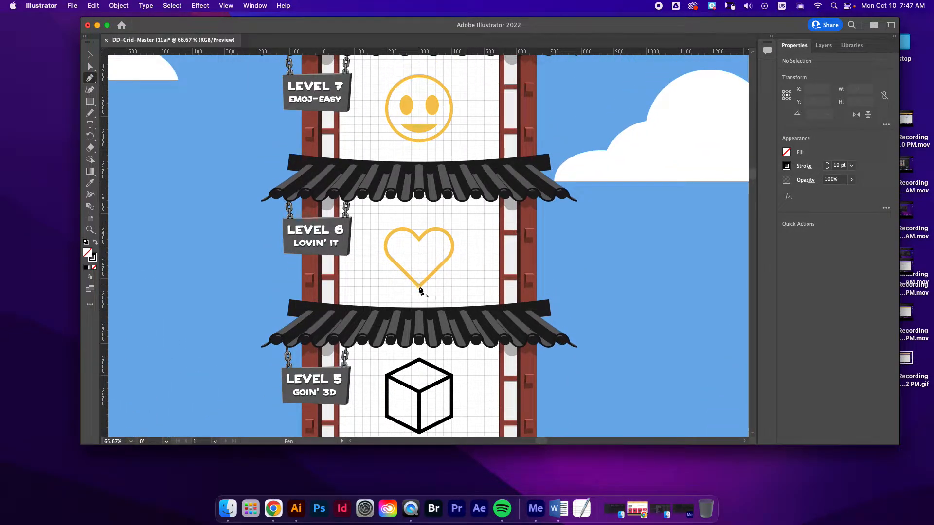
{"action": "left_click", "coordinate": [419, 286]}
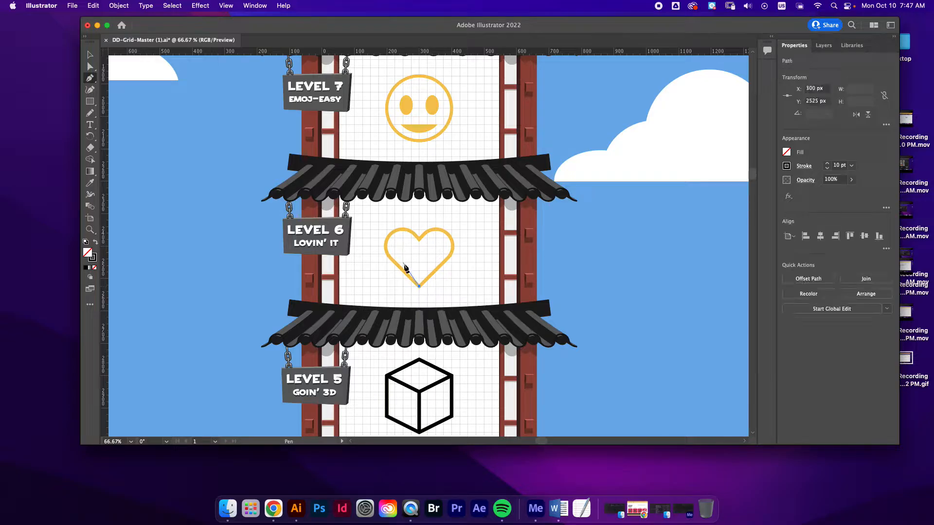
{"action": "left_click", "coordinate": [394, 263]}
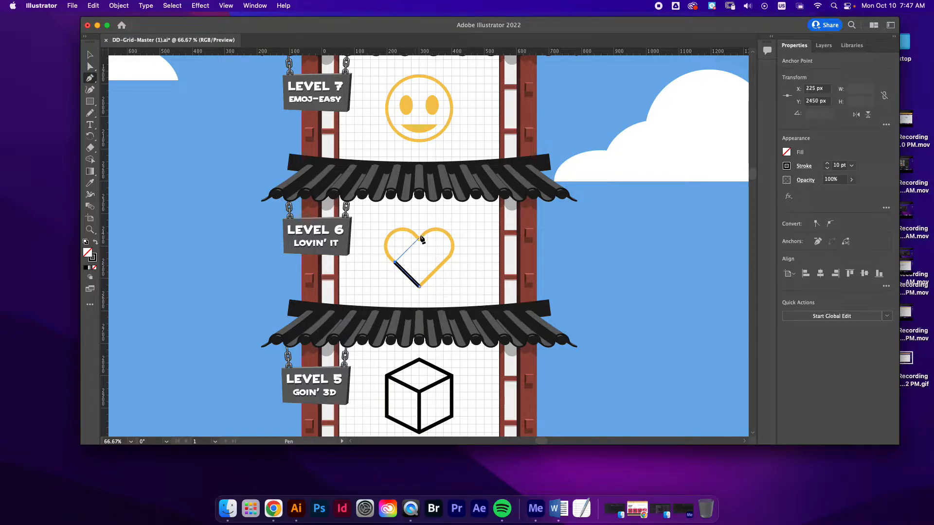
{"action": "left_click", "coordinate": [420, 238]}
{"action": "left_click", "coordinate": [444, 262]}
{"action": "left_click", "coordinate": [419, 287]}
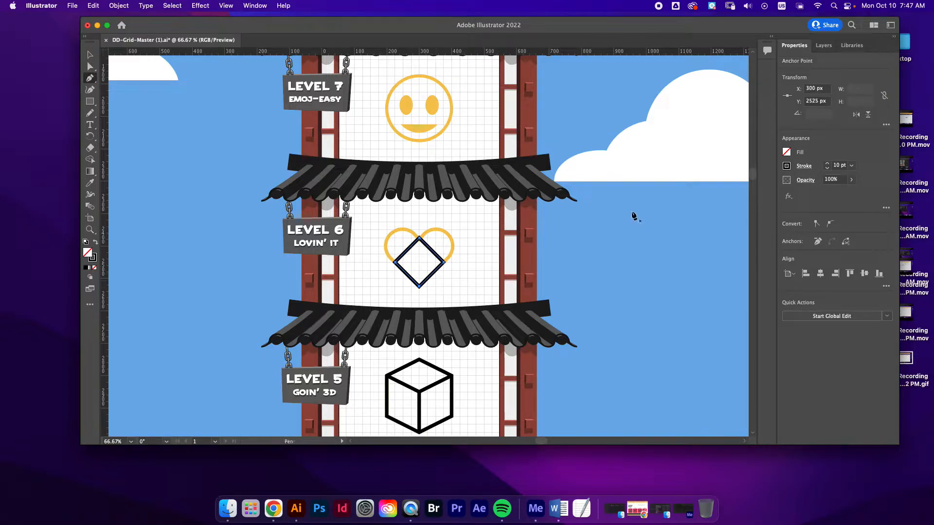
Curve the diamond's two upper segments with the Anchor Point Tool so they follow the rounded lobes of the Level 6 heart
{"action": "left_click", "coordinate": [95, 80]}
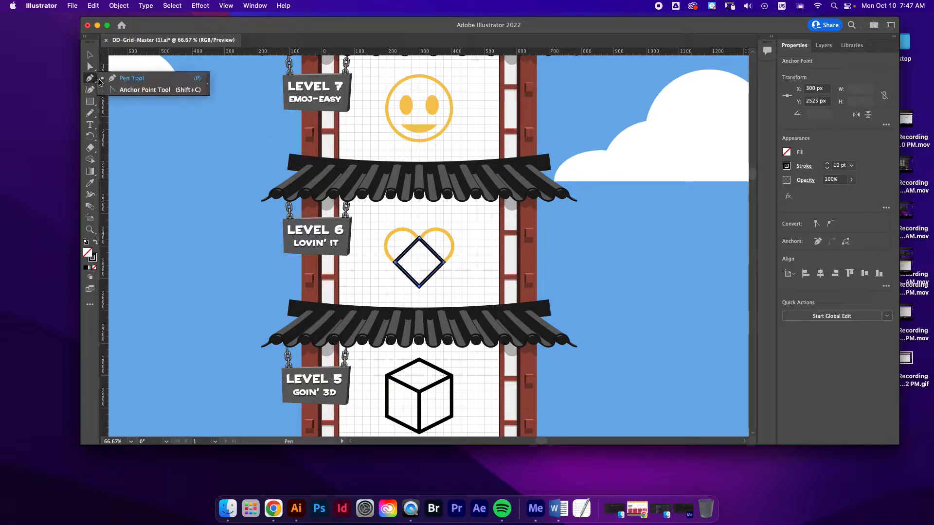
{"action": "left_click", "coordinate": [144, 89]}
{"action": "left_click_drag", "start_coordinate": [394, 264], "coordinate": [435, 213]}
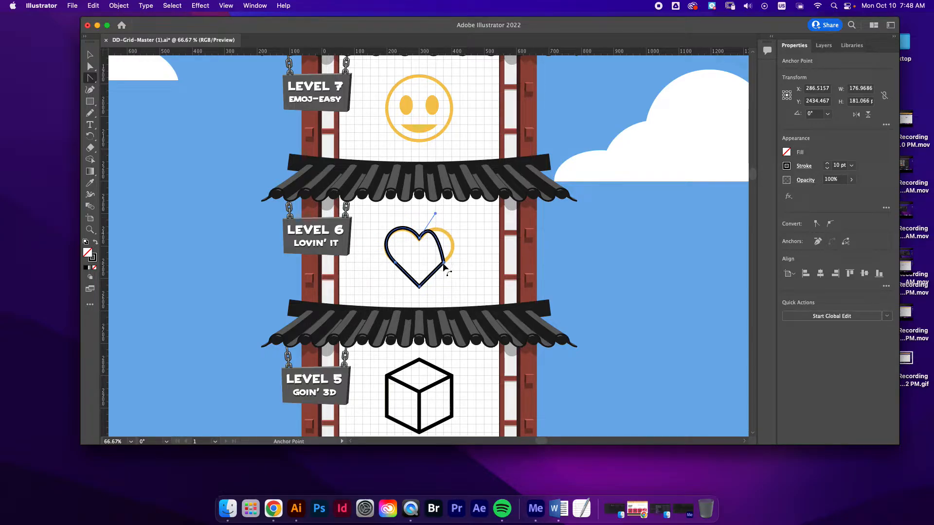
{"action": "left_click_drag", "start_coordinate": [443, 263], "coordinate": [422, 287]}
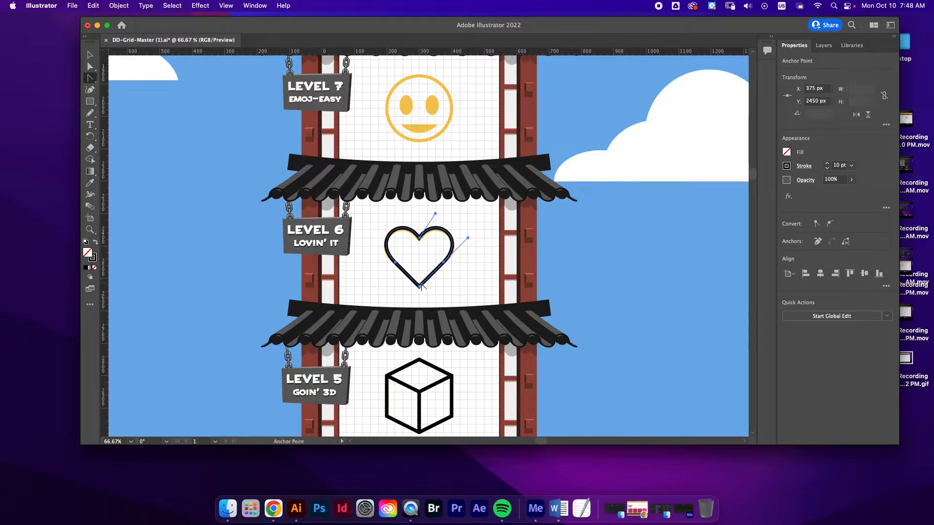
{"action": "left_click", "coordinate": [88, 54]}
Draw the circular face outline of the Level 7 emoji and a 100 by 50 px ellipse over its mouth
{"action": "scroll", "coordinate": [207, 152], "scroll_direction": "up", "scroll_amount": 3}
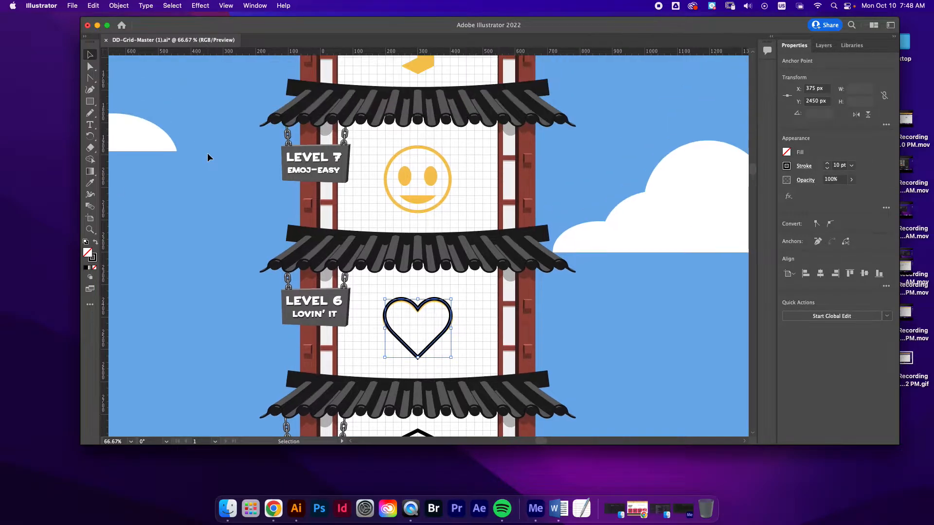
{"action": "left_click", "coordinate": [89, 101]}
{"action": "left_click_drag", "start_coordinate": [89, 101], "coordinate": [125, 112]}
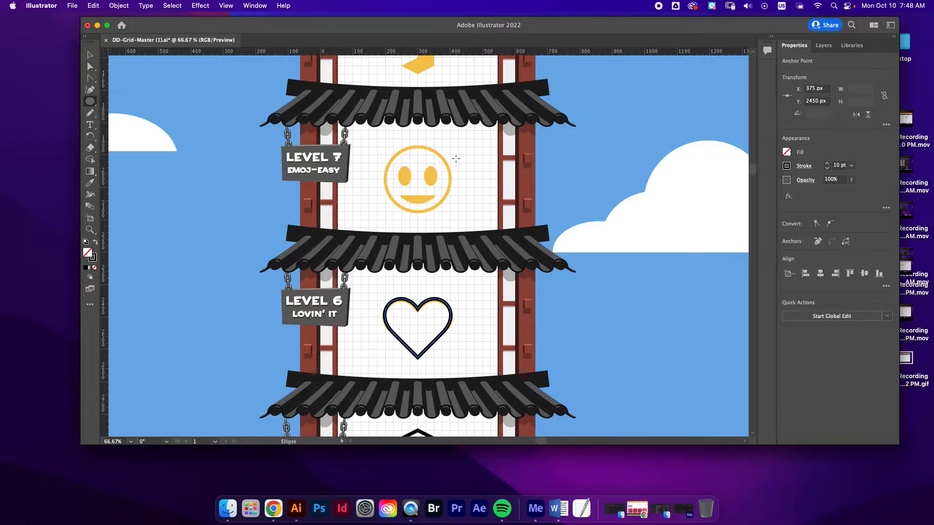
{"action": "left_click_drag", "start_coordinate": [418, 179], "coordinate": [434, 202]}
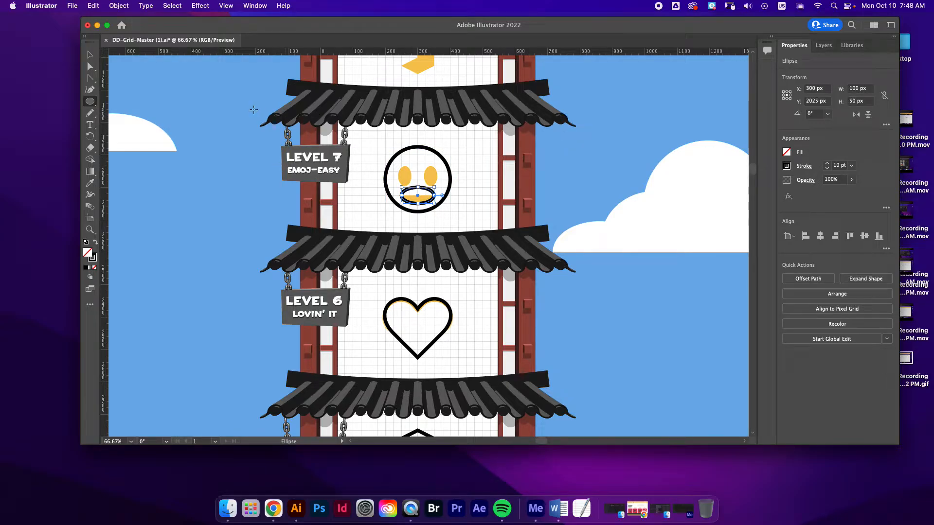
Delete the upper anchor point of the mouth ellipse and join the open ends with a straight line
{"action": "left_click", "coordinate": [90, 66]}
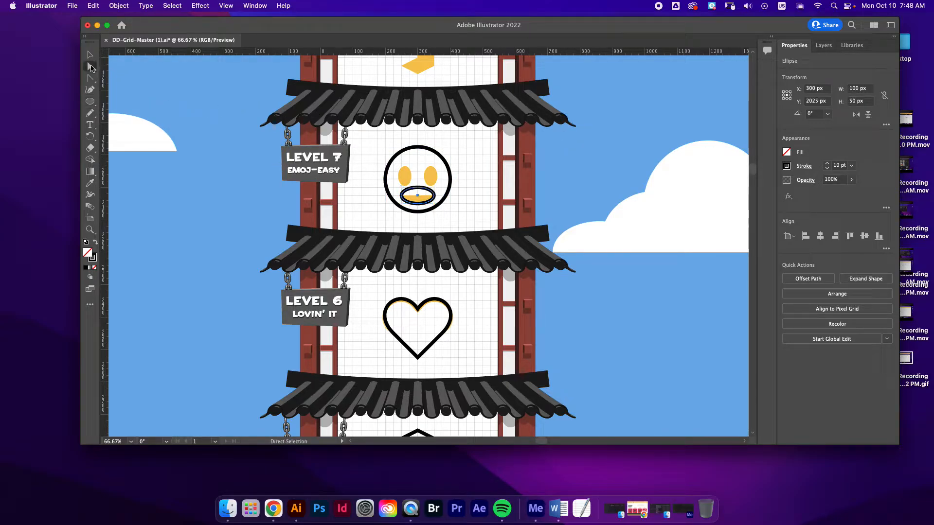
{"action": "left_click", "coordinate": [417, 188]}
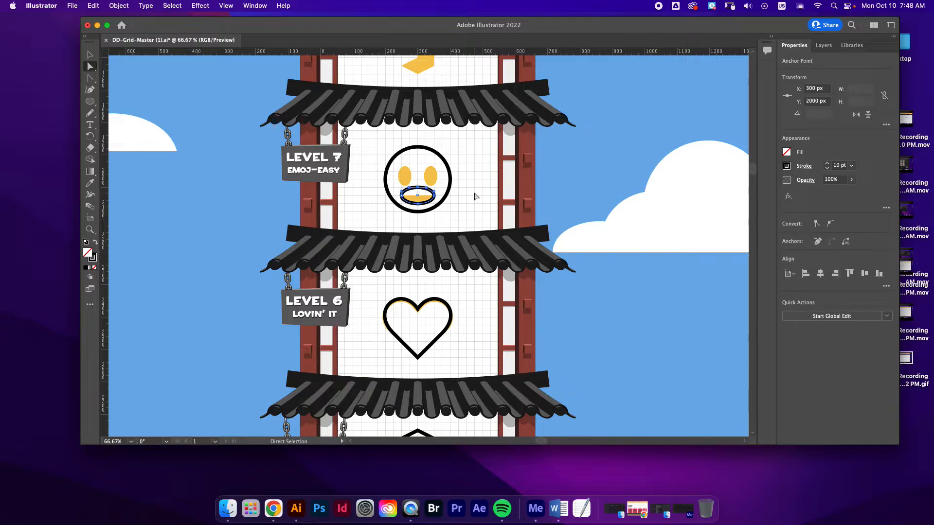
{"action": "key", "text": "Delete"}
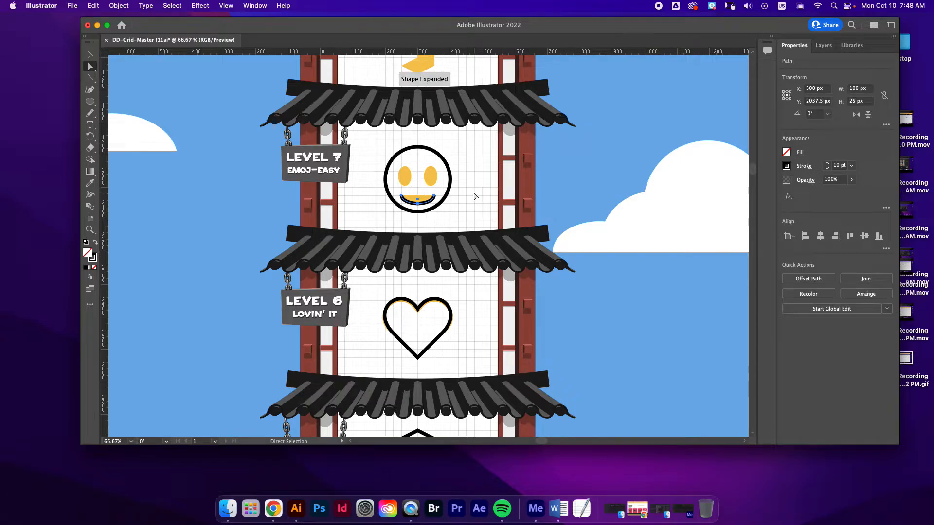
{"action": "key", "text": "super+j"}
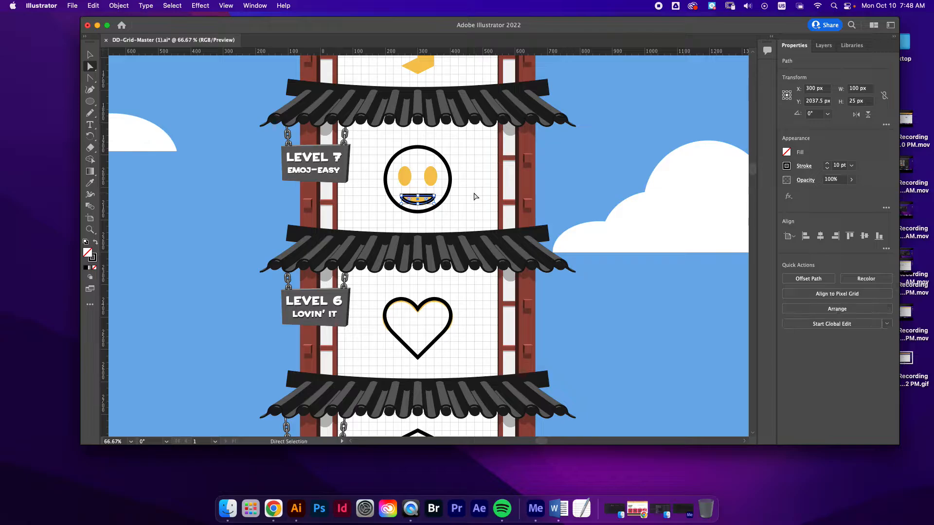
Give the half-ellipse mouth a black fill and no stroke, then deselect it
{"action": "left_click", "coordinate": [787, 152]}
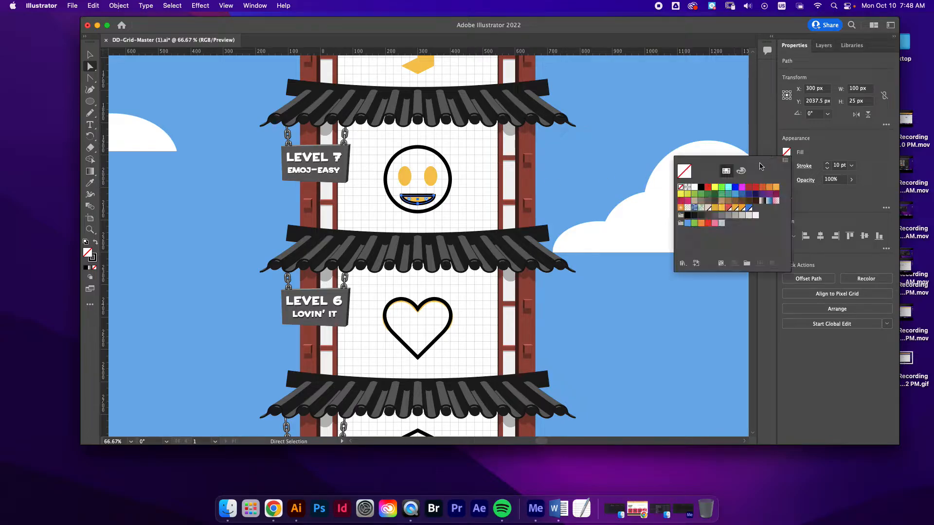
{"action": "left_click", "coordinate": [700, 187]}
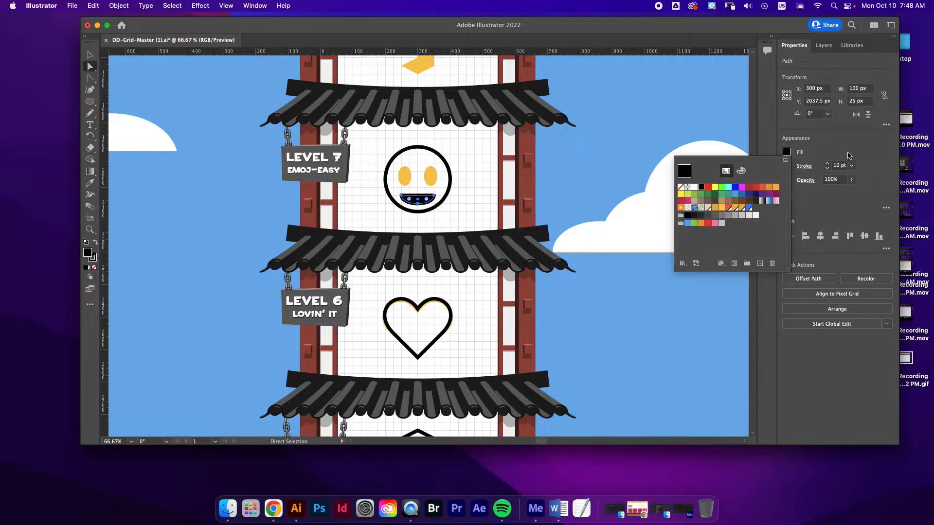
{"action": "left_click", "coordinate": [805, 165]}
{"action": "left_click", "coordinate": [786, 166]}
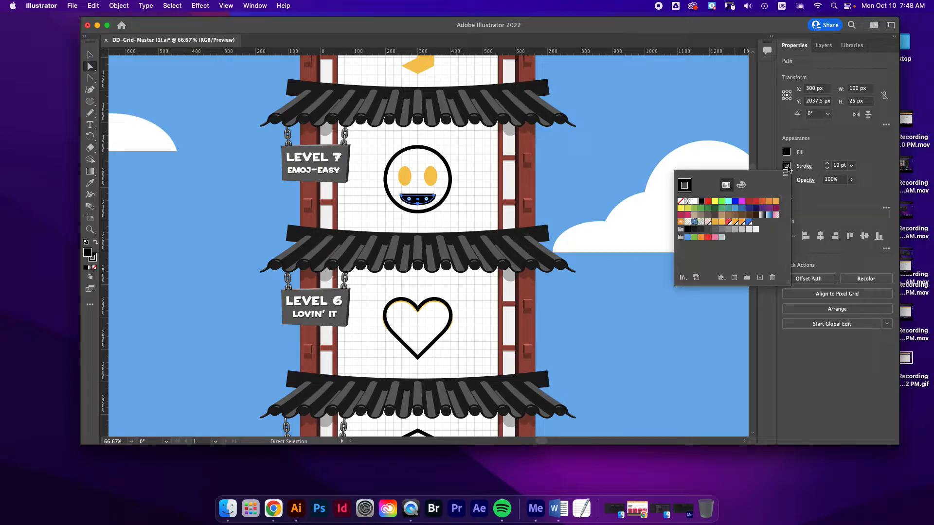
{"action": "left_click", "coordinate": [681, 201]}
{"action": "left_click", "coordinate": [673, 119]}
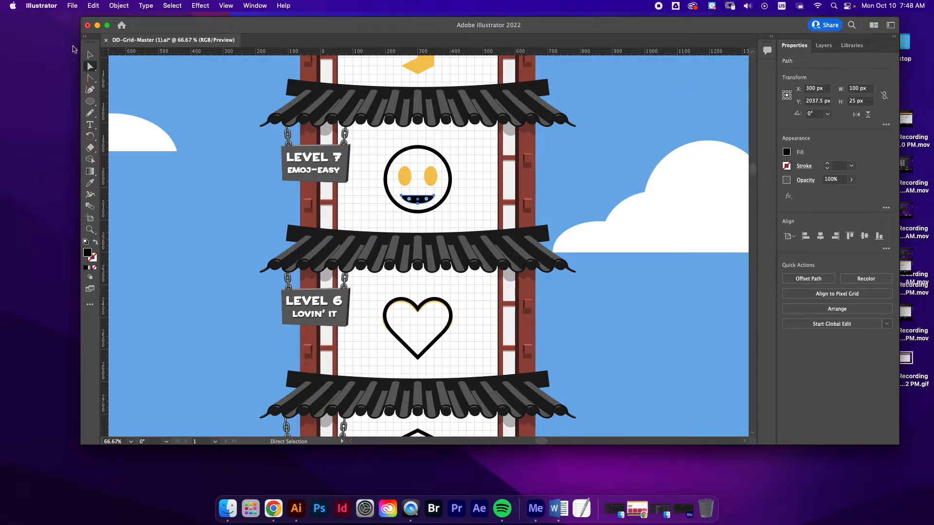
{"action": "left_click", "coordinate": [90, 55]}
{"action": "left_click", "coordinate": [111, 56]}
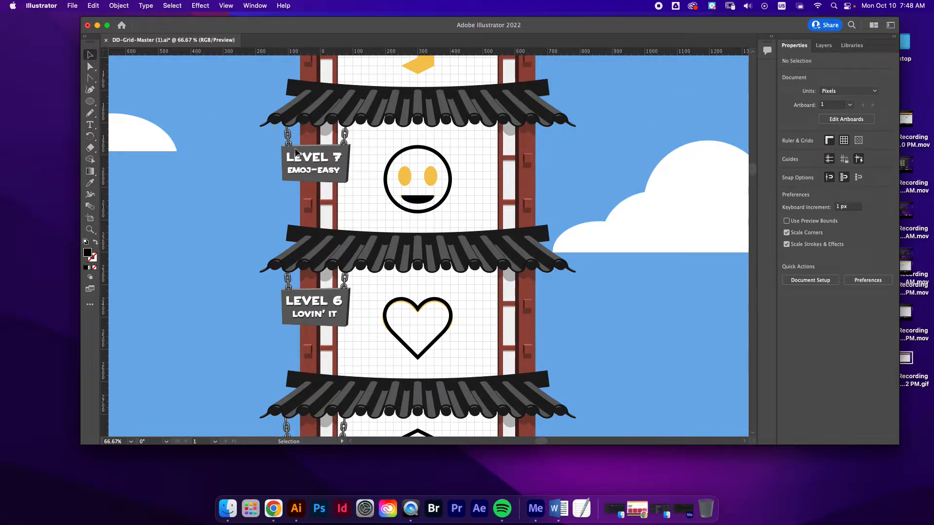
Draw a black ellipse for the emoji's left eye and, with Snap to Grid off, fit it over the gold eye at about 41 by 60 px
{"action": "left_click", "coordinate": [90, 101]}
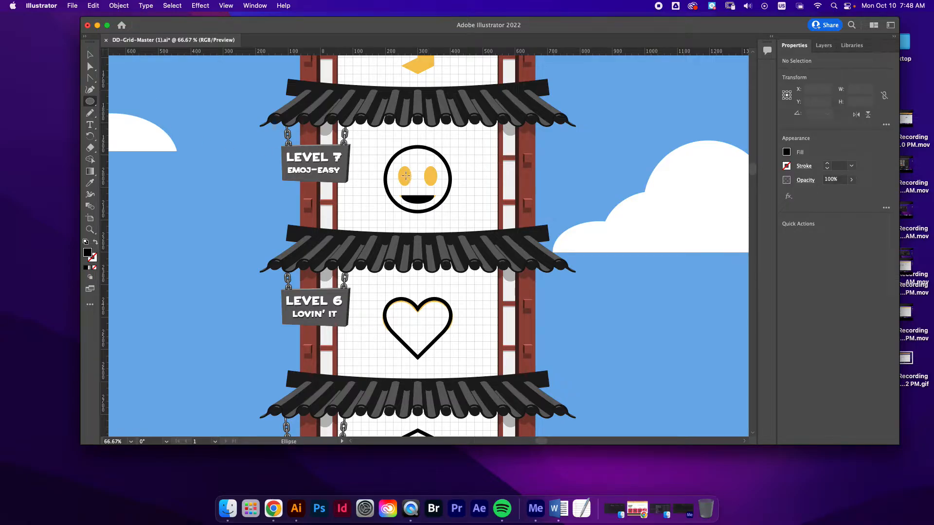
{"action": "left_click_drag", "start_coordinate": [402, 170], "coordinate": [418, 195]}
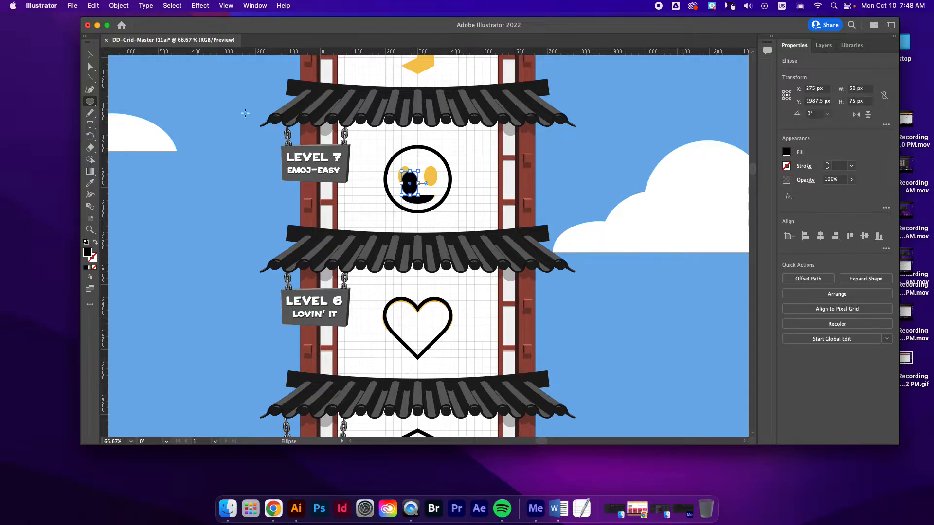
{"action": "left_click", "coordinate": [90, 57]}
{"action": "key", "text": "v"}
{"action": "left_click", "coordinate": [360, 126]}
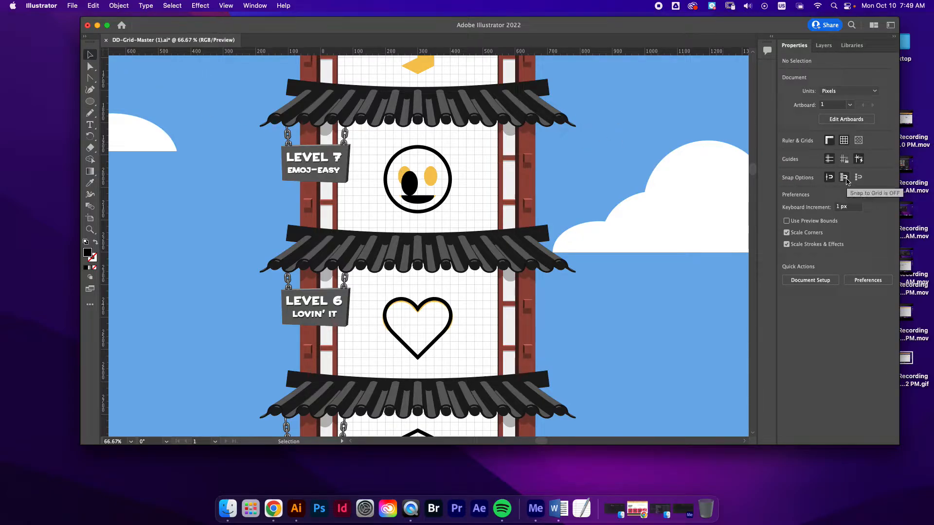
{"action": "mouse_move", "coordinate": [409, 186]}
{"action": "left_mouse_down"}
{"action": "mouse_move", "coordinate": [411, 166]}
{"action": "mouse_move", "coordinate": [407, 176]}
{"action": "left_mouse_up"}
Duplicate the black left eye and place the copy over the emoji's gold right eye
{"action": "key", "text": "super+c"}
{"action": "left_click", "coordinate": [537, 202]}
{"action": "key", "text": "super+v"}
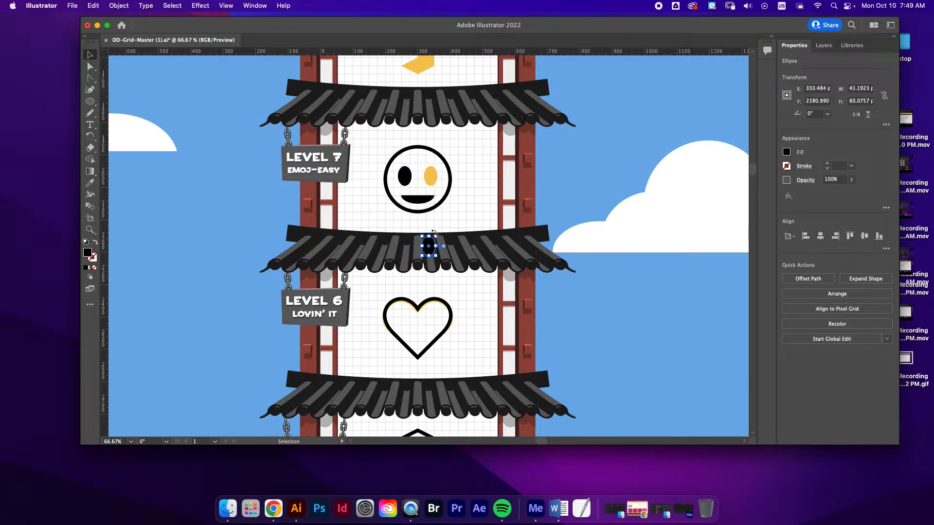
{"action": "left_click_drag", "start_coordinate": [431, 245], "coordinate": [432, 176]}
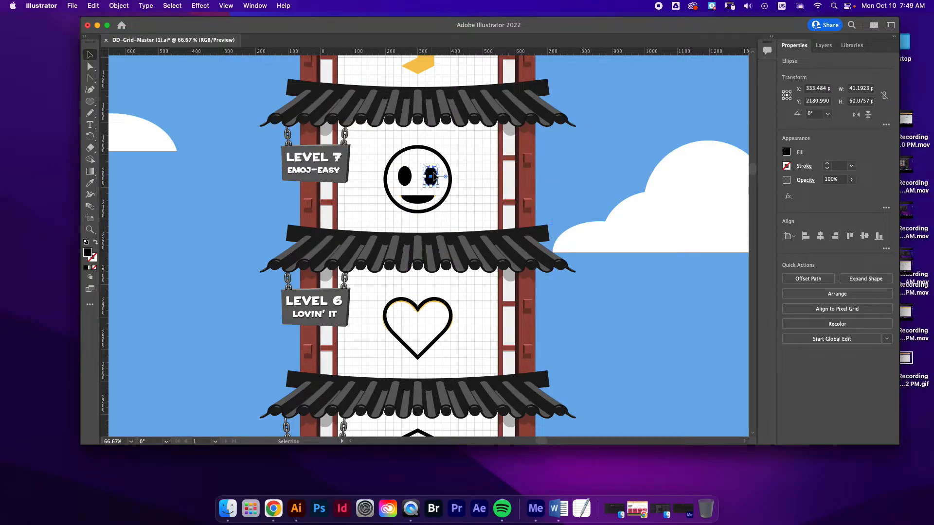
{"action": "left_click", "coordinate": [554, 185]}
Trace Level 8's larger gold zigzag shape as a closed black path with the Pen tool, then deselect it
{"action": "scroll", "coordinate": [554, 185], "scroll_direction": "up", "scroll_amount": 3}
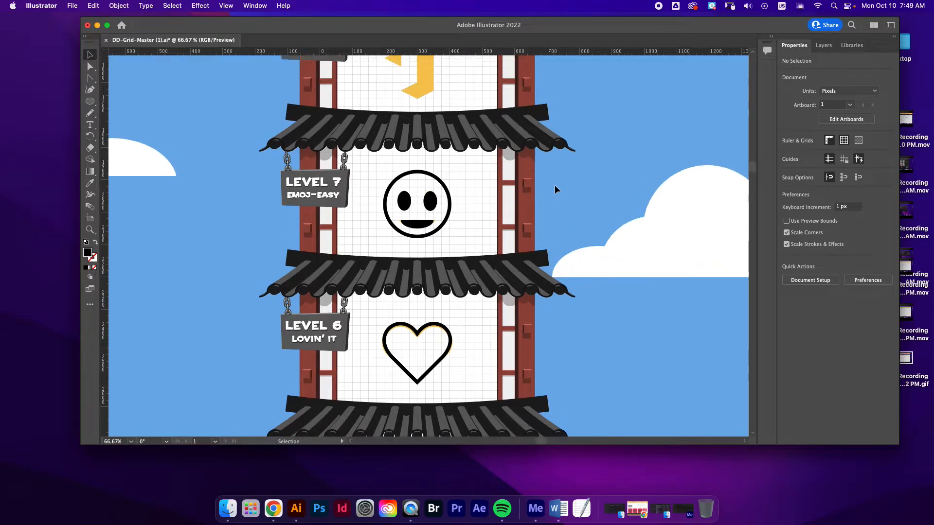
{"action": "scroll", "coordinate": [555, 189], "scroll_direction": "up", "scroll_amount": 3}
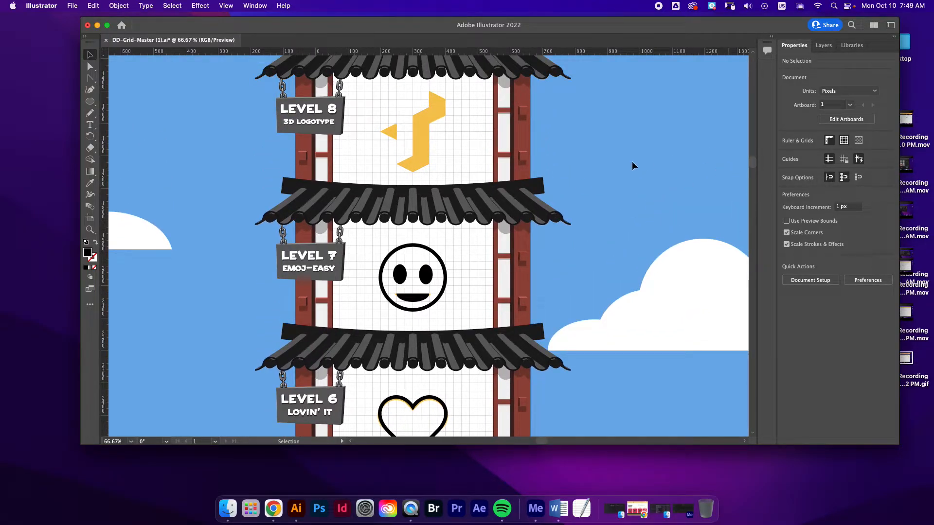
{"action": "scroll", "coordinate": [631, 161], "scroll_direction": "up", "scroll_amount": 2}
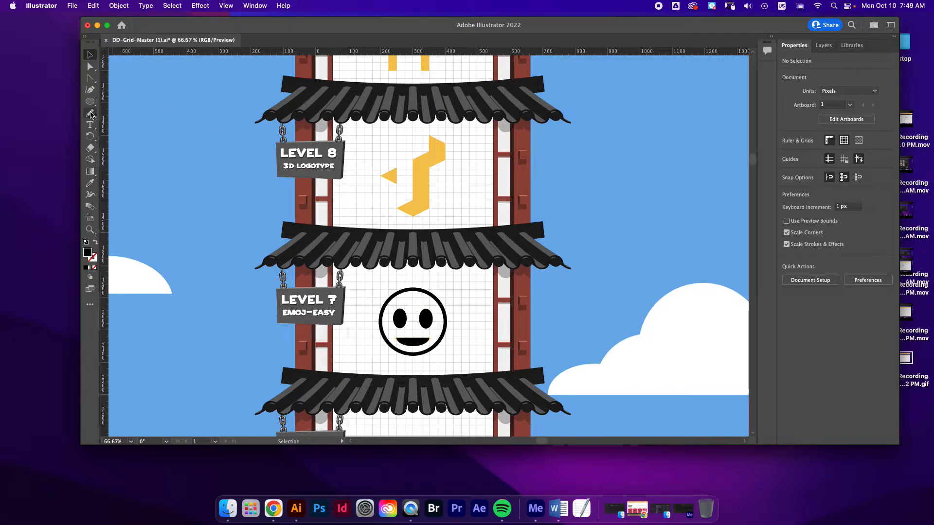
{"action": "left_click", "coordinate": [89, 79]}
{"action": "left_click", "coordinate": [128, 78]}
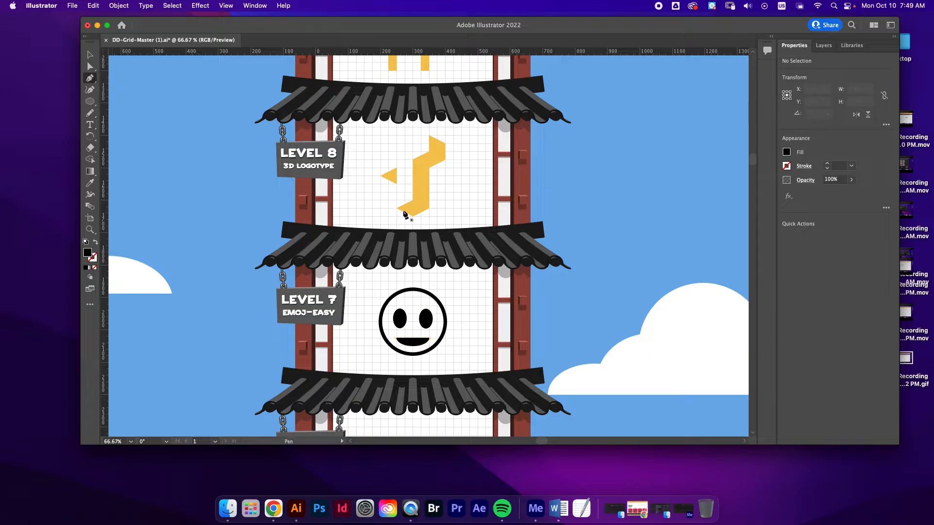
{"action": "left_click", "coordinate": [397, 208]}
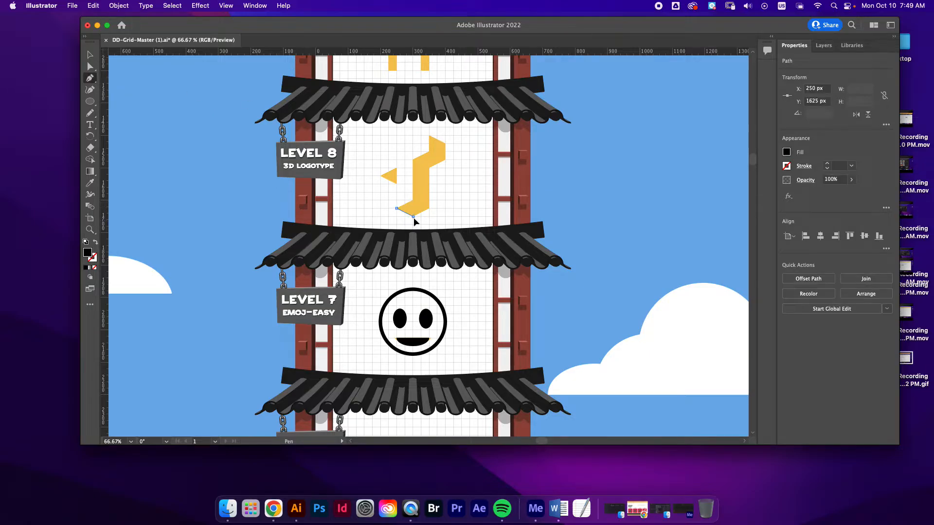
{"action": "left_click", "coordinate": [413, 216]}
{"action": "left_click", "coordinate": [429, 208]}
{"action": "left_click", "coordinate": [429, 168]}
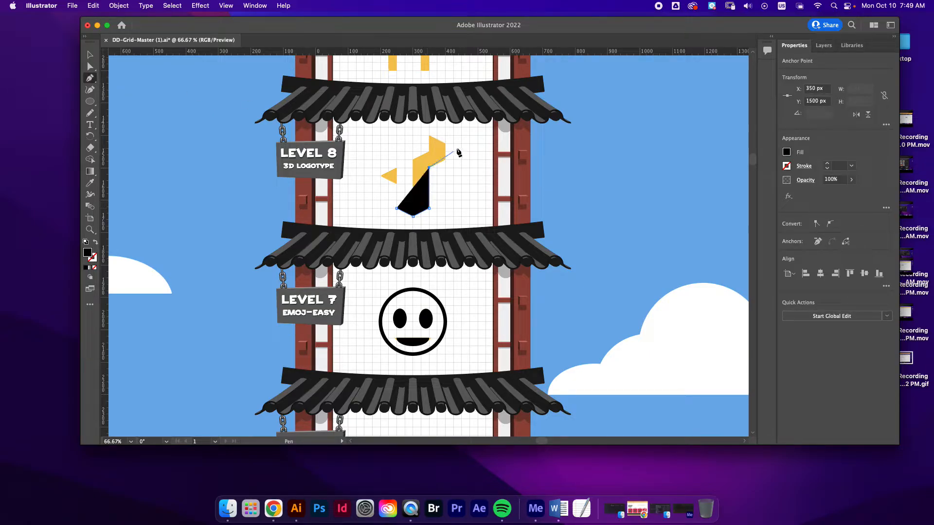
{"action": "left_click", "coordinate": [445, 160]}
{"action": "left_click", "coordinate": [445, 143]}
{"action": "left_click", "coordinate": [429, 136]}
{"action": "left_click", "coordinate": [413, 160]}
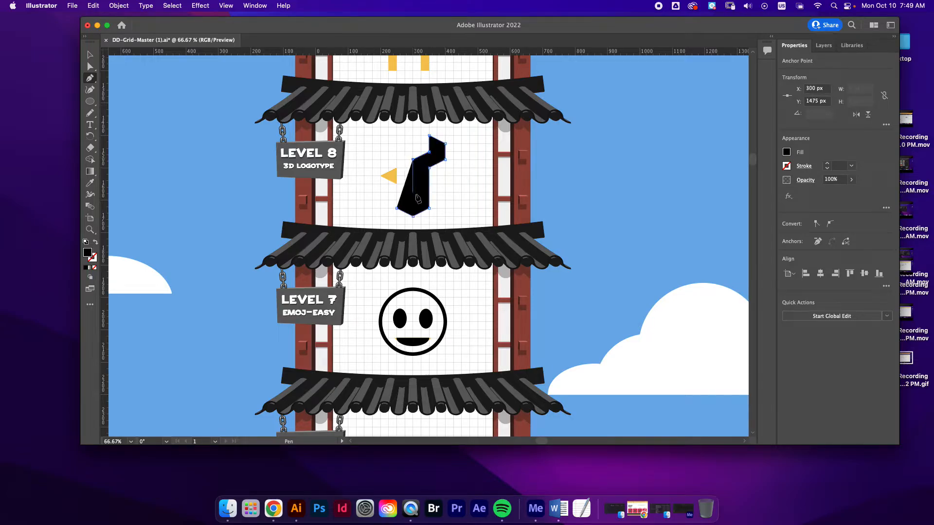
{"action": "left_click", "coordinate": [413, 200]}
{"action": "left_click", "coordinate": [396, 208]}
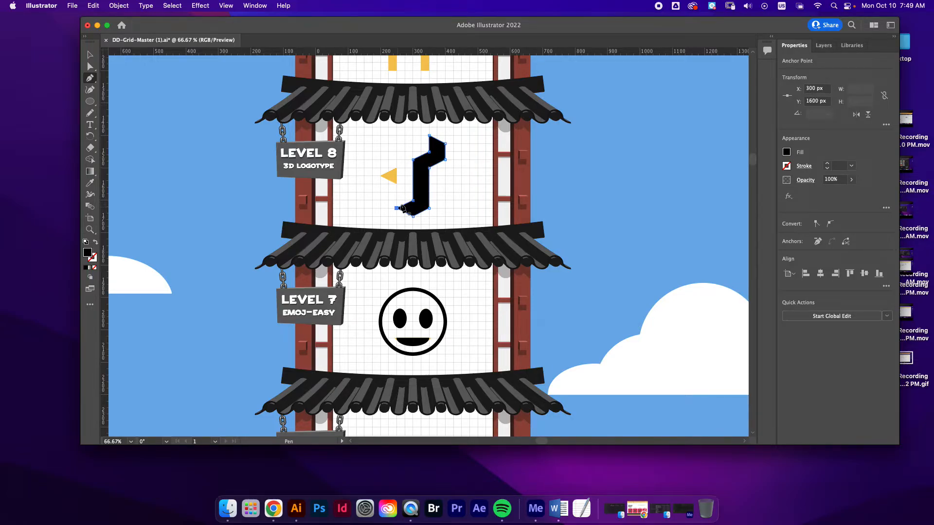
{"action": "left_click", "coordinate": [678, 205], "text": "super"}
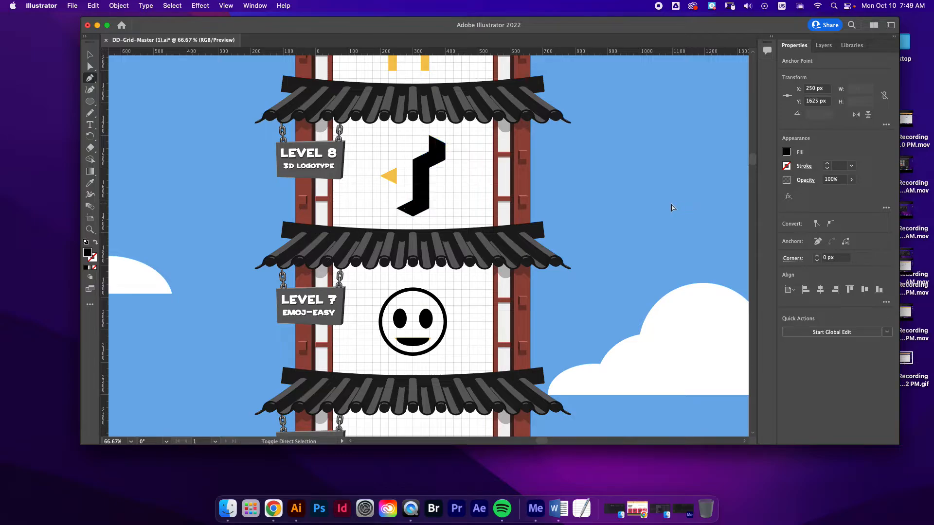
Trace the small gold triangle of Level 8 as a closed black shape with the Pen tool, then deselect it
{"action": "left_click", "coordinate": [380, 175]}
{"action": "left_click", "coordinate": [397, 184]}
{"action": "left_click", "coordinate": [396, 167]}
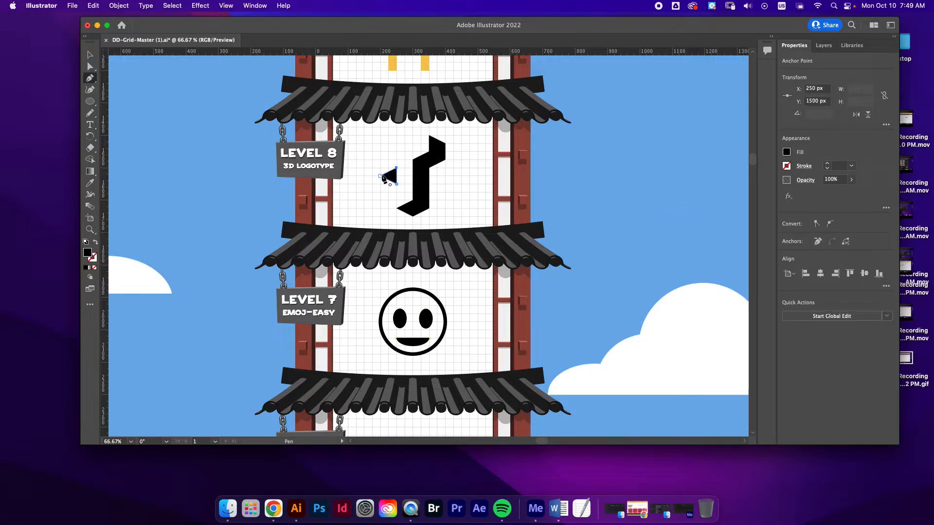
{"action": "left_click", "coordinate": [530, 180], "text": "super"}
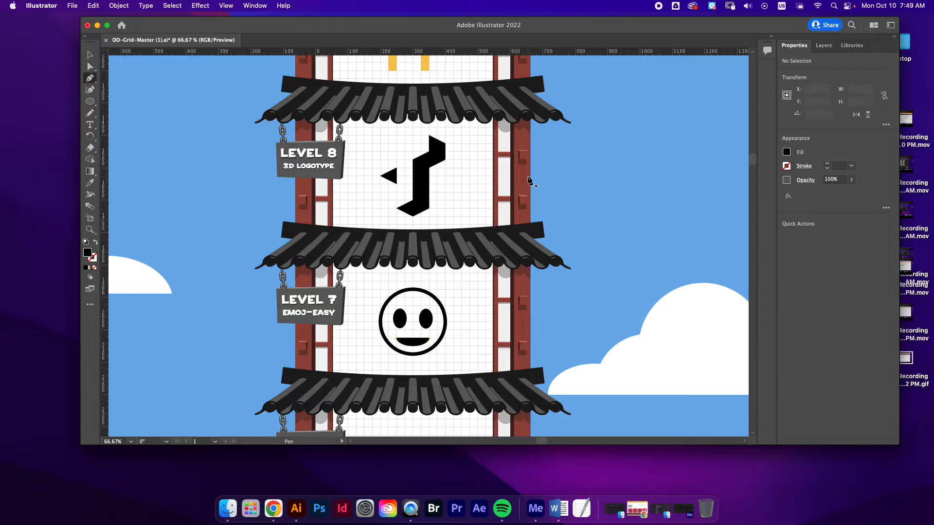
Trace the Level 9 dog's rear leg as a closed black rectangle with the Pen tool and deselect it
{"action": "scroll", "coordinate": [531, 181], "scroll_direction": "up", "scroll_amount": 5}
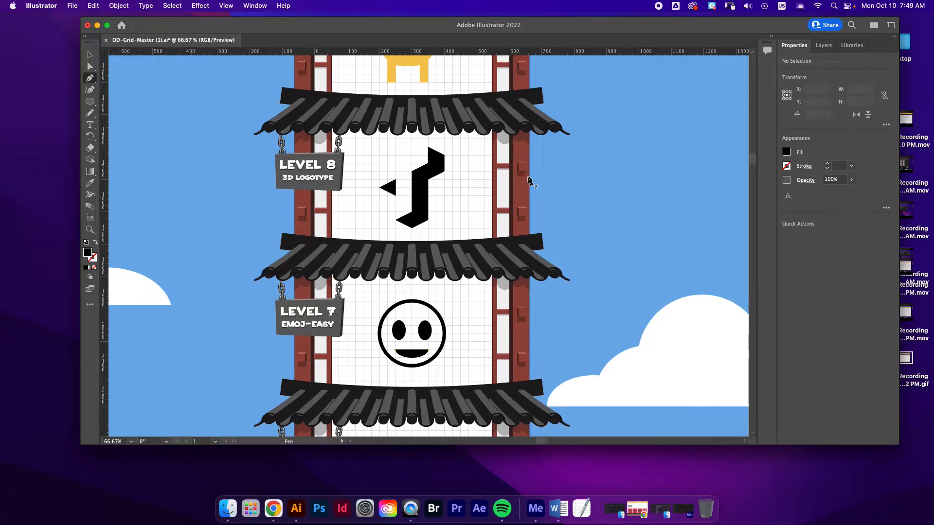
{"action": "scroll", "coordinate": [530, 181], "scroll_direction": "up", "scroll_amount": 10}
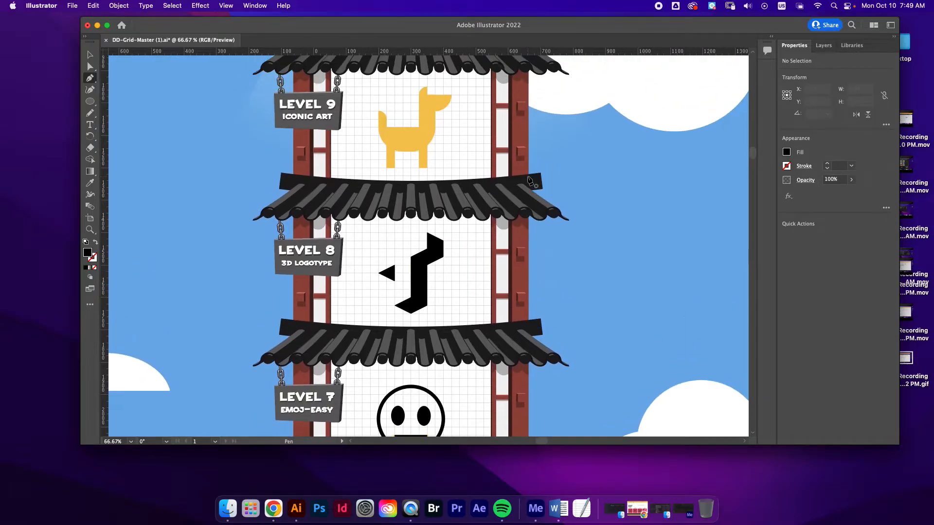
{"action": "scroll", "coordinate": [530, 181], "scroll_direction": "up", "scroll_amount": 10}
{"action": "scroll", "coordinate": [530, 181], "scroll_direction": "right", "scroll_amount": 5}
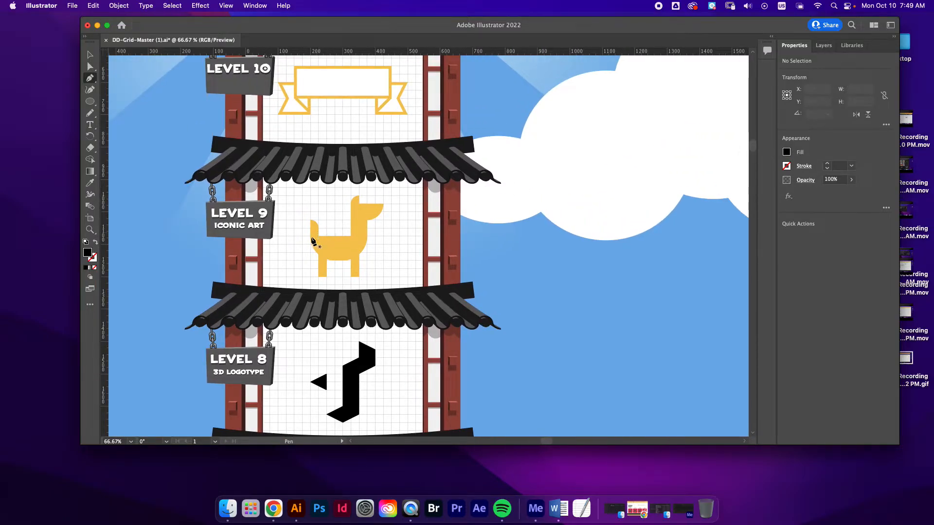
{"action": "left_click", "coordinate": [319, 278]}
{"action": "left_click", "coordinate": [327, 278]}
{"action": "left_click", "coordinate": [327, 244]}
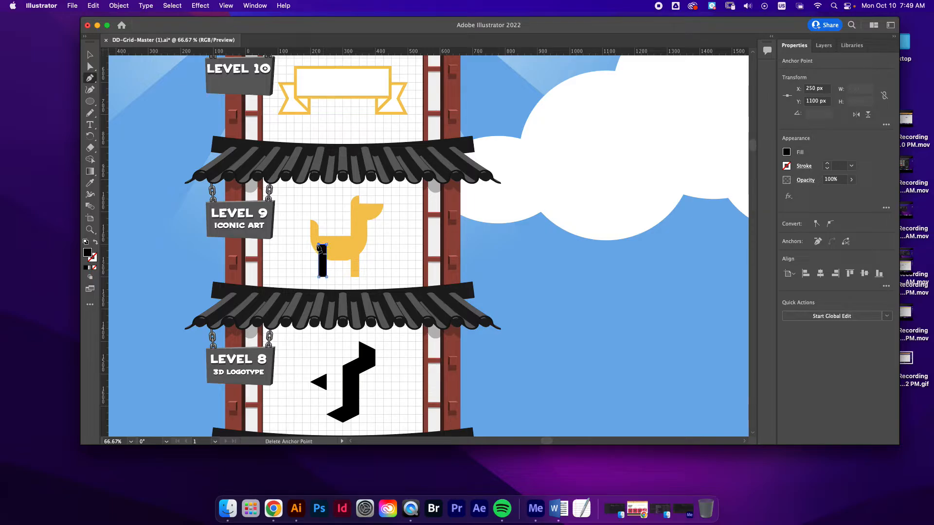
{"action": "left_click", "coordinate": [319, 245]}
{"action": "key", "text": "super+shift+a"}
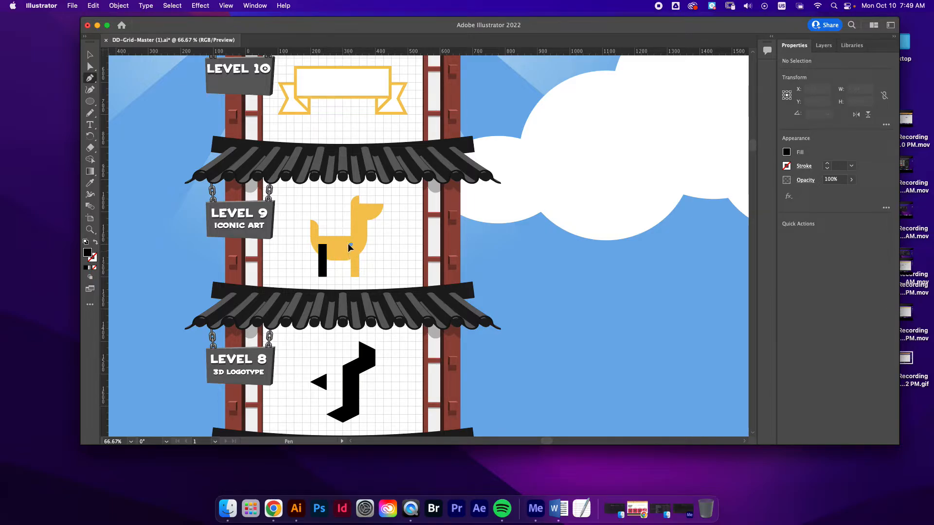
Trace the Level 9 dog's front leg as a closed black rectangle with the Pen tool and deselect it
{"action": "left_click", "coordinate": [351, 244]}
{"action": "left_click", "coordinate": [351, 276]}
{"action": "left_click", "coordinate": [358, 276]}
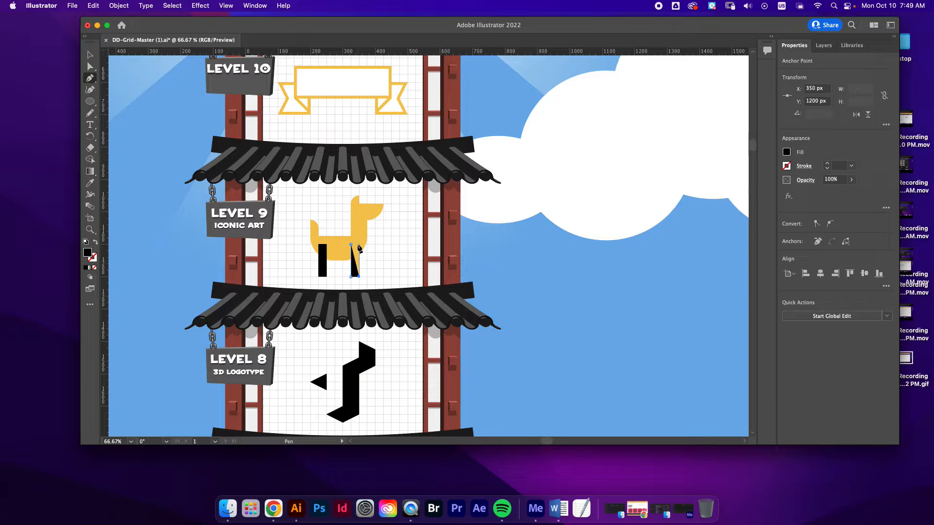
{"action": "left_click", "coordinate": [358, 244]}
{"action": "left_click", "coordinate": [351, 244]}
{"action": "key", "text": "super+shift+a"}
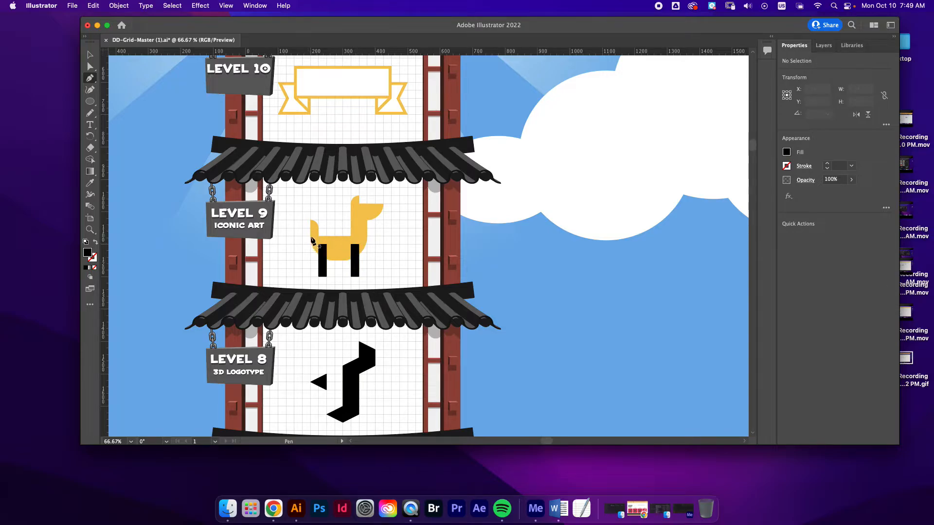
Trace the dog's body as a black half-round path about 175 by 75 px, curving through its lowest point
{"action": "left_click", "coordinate": [310, 237]}
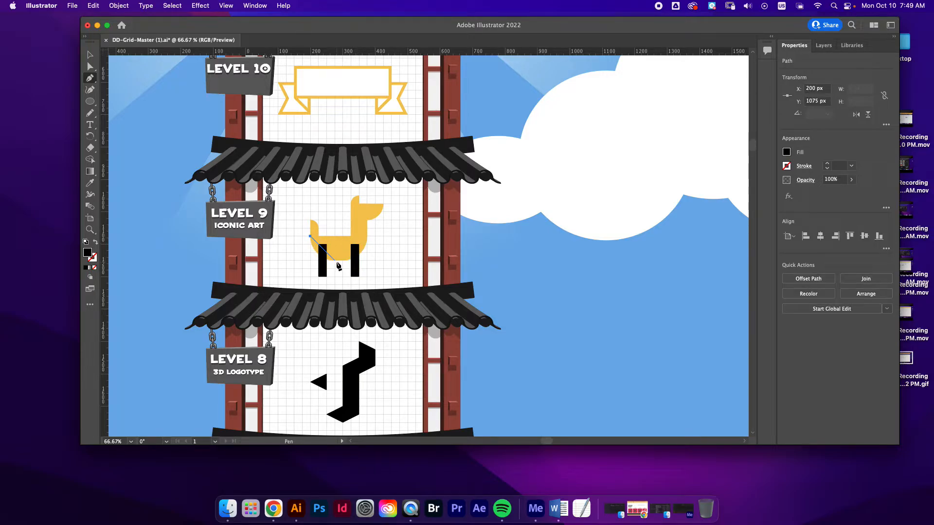
{"action": "left_click_drag", "start_coordinate": [343, 261], "coordinate": [373, 261]}
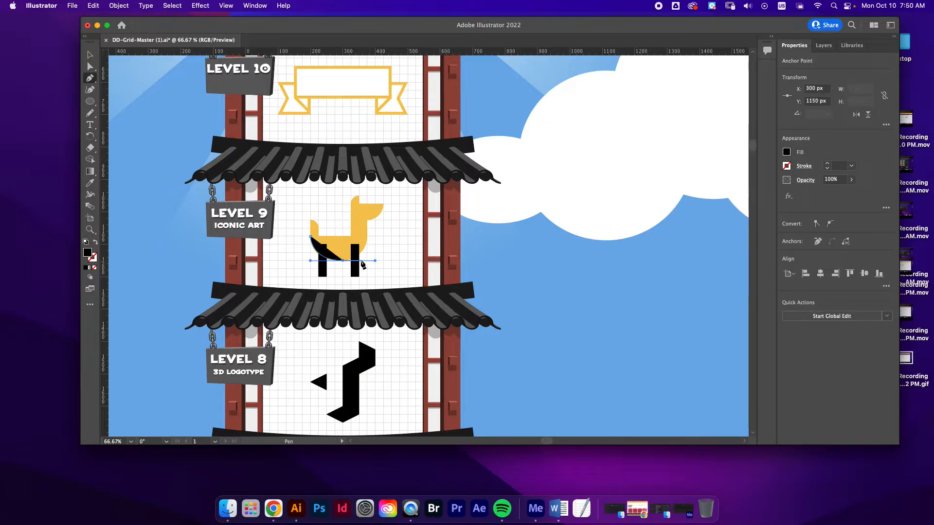
{"action": "left_click", "coordinate": [367, 236]}
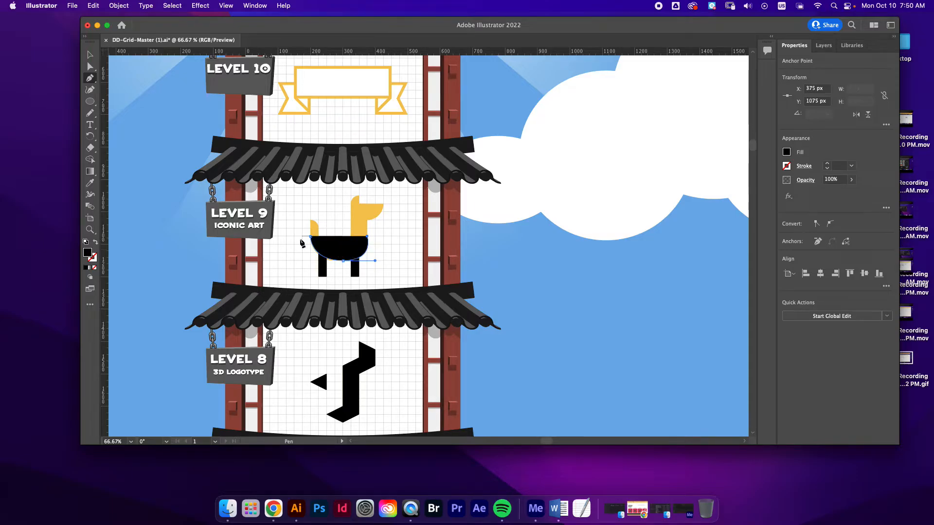
{"action": "left_click", "coordinate": [299, 242], "text": "super"}
Refine the curve of the dog's belly by adjusting the bottom anchor's handles with the Anchor Point tool
{"action": "left_click", "coordinate": [89, 67]}
{"action": "left_click_drag", "start_coordinate": [90, 78], "coordinate": [145, 77]}
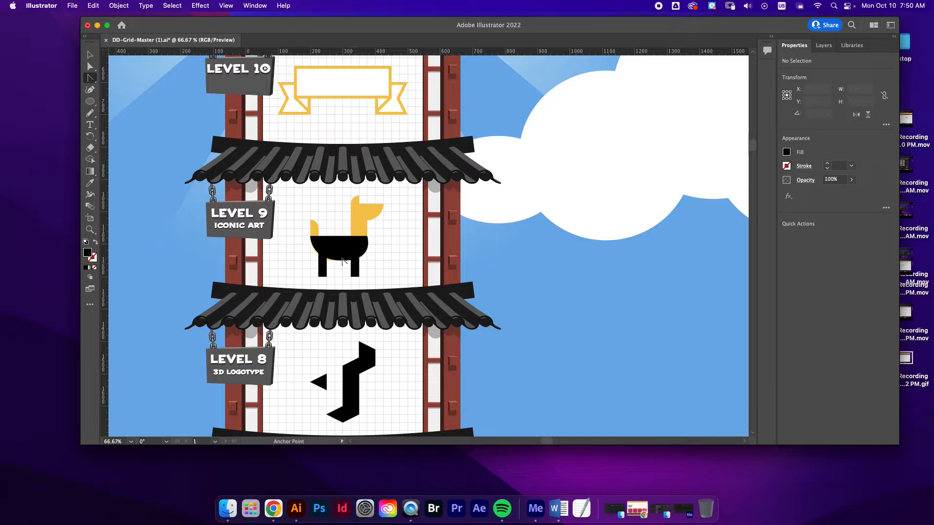
{"action": "left_click_drag", "start_coordinate": [346, 262], "coordinate": [366, 260]}
{"action": "left_click", "coordinate": [90, 69]}
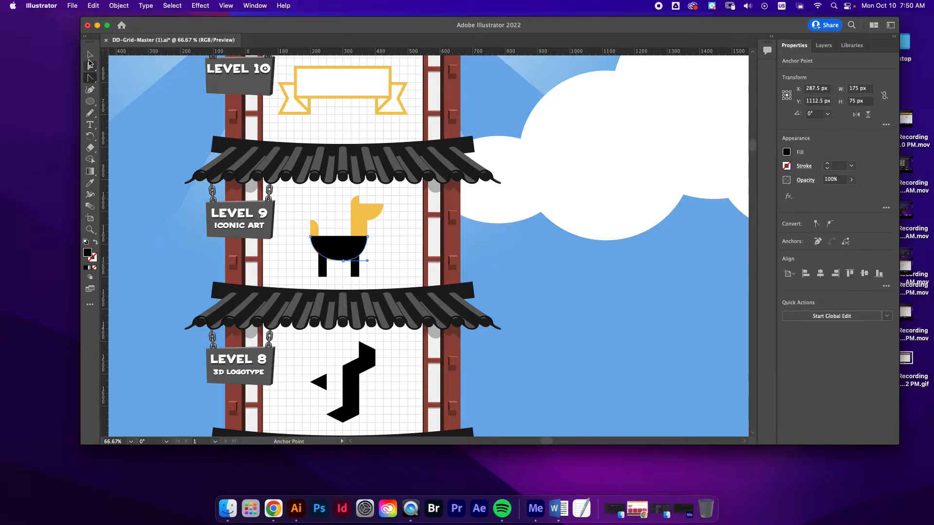
Trace the dog's neck, ear and snout as one closed black path about 100 by 150 px, then deselect it
{"action": "left_click_drag", "start_coordinate": [90, 77], "coordinate": [113, 76]}
{"action": "left_click", "coordinate": [350, 236]}
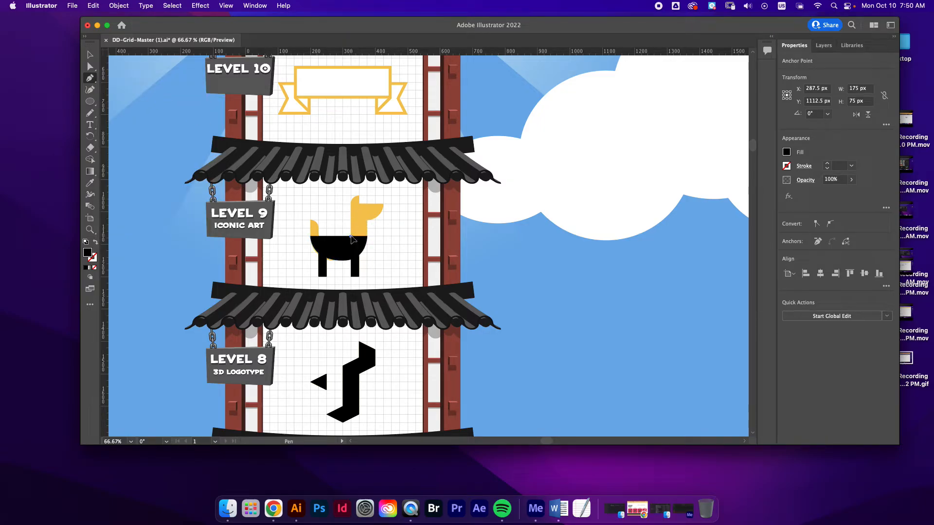
{"action": "left_click", "coordinate": [351, 204]}
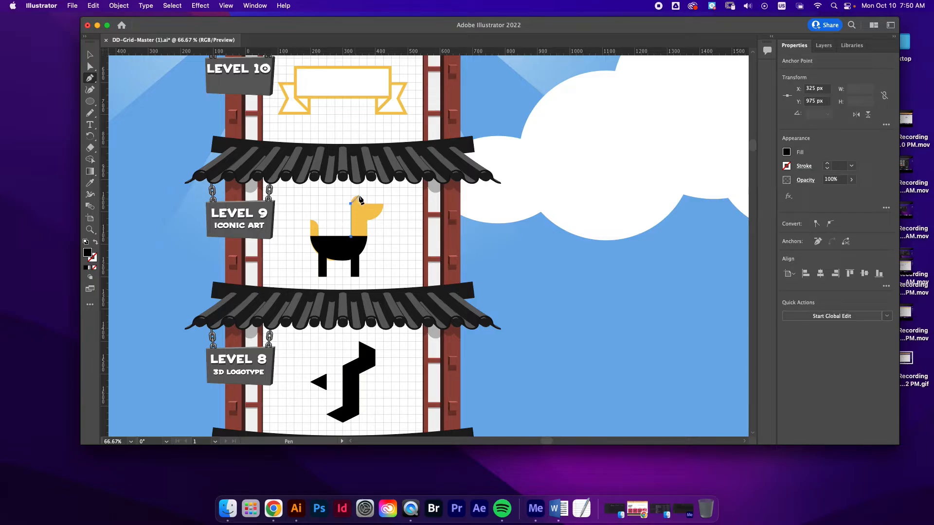
{"action": "left_click_drag", "start_coordinate": [367, 196], "coordinate": [367, 195]}
{"action": "left_click", "coordinate": [359, 204]}
{"action": "left_click", "coordinate": [384, 204]}
{"action": "left_click_drag", "start_coordinate": [367, 220], "coordinate": [352, 221]}
{"action": "left_click", "coordinate": [368, 220]}
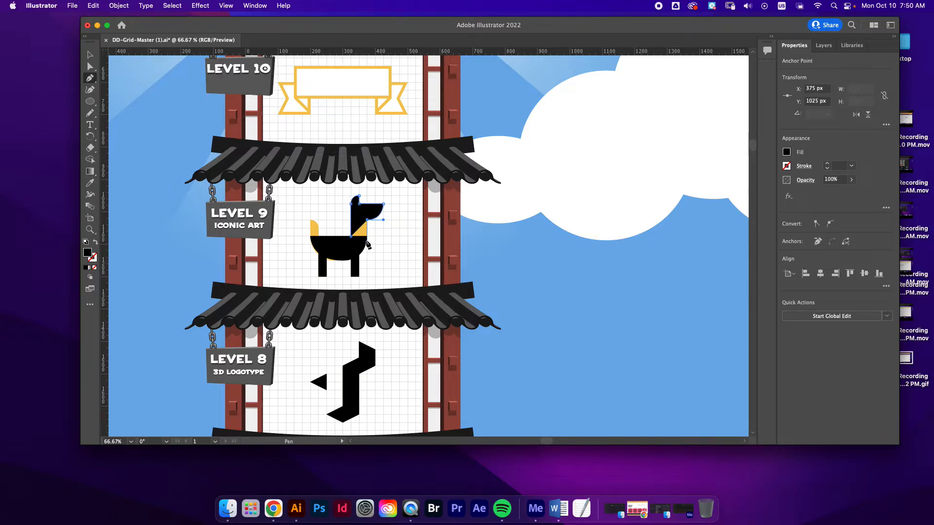
{"action": "left_click", "coordinate": [367, 243]}
{"action": "left_click", "coordinate": [350, 238]}
{"action": "key", "text": "super+shift+a"}
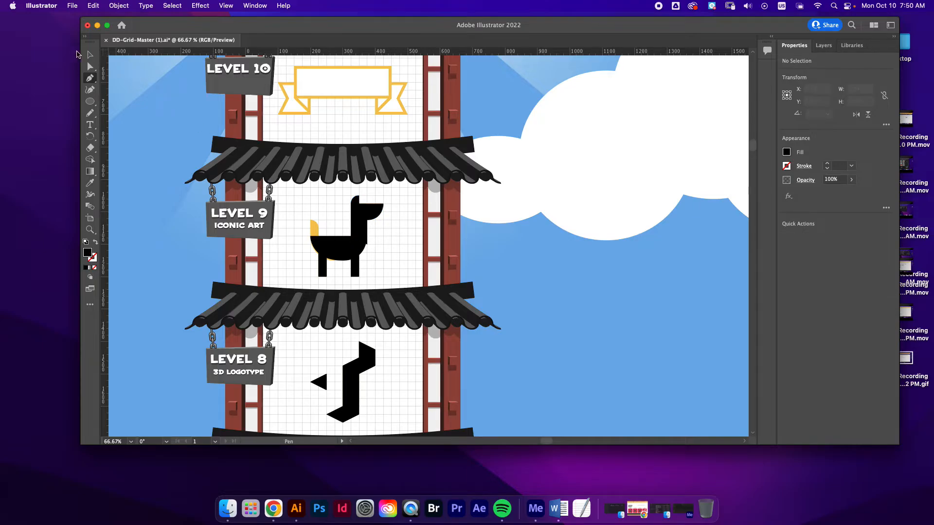
Move the lower front anchor point of the dog's neck up to the body's top edge at X 375, Y 1075 px
{"action": "key", "text": "v"}
{"action": "left_click", "coordinate": [92, 67]}
{"action": "left_click", "coordinate": [362, 227]}
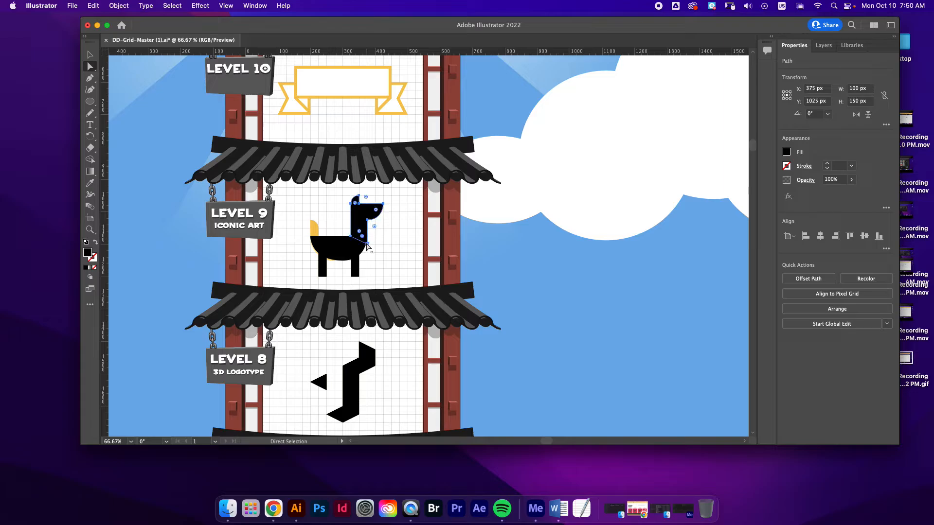
{"action": "left_click", "coordinate": [368, 243]}
{"action": "left_click", "coordinate": [368, 244]}
{"action": "left_click_drag", "start_coordinate": [368, 239], "coordinate": [368, 237]}
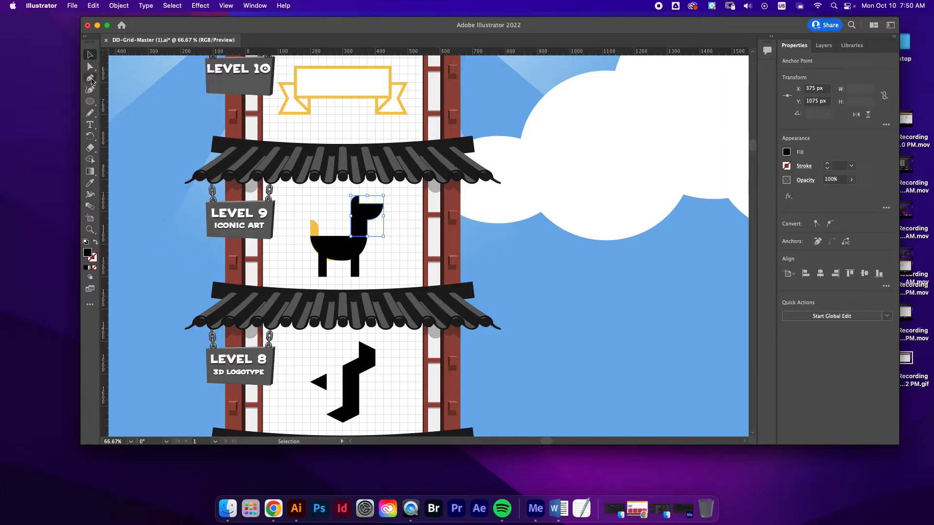
{"action": "key", "text": "p"}
{"action": "left_click", "coordinate": [310, 237]}
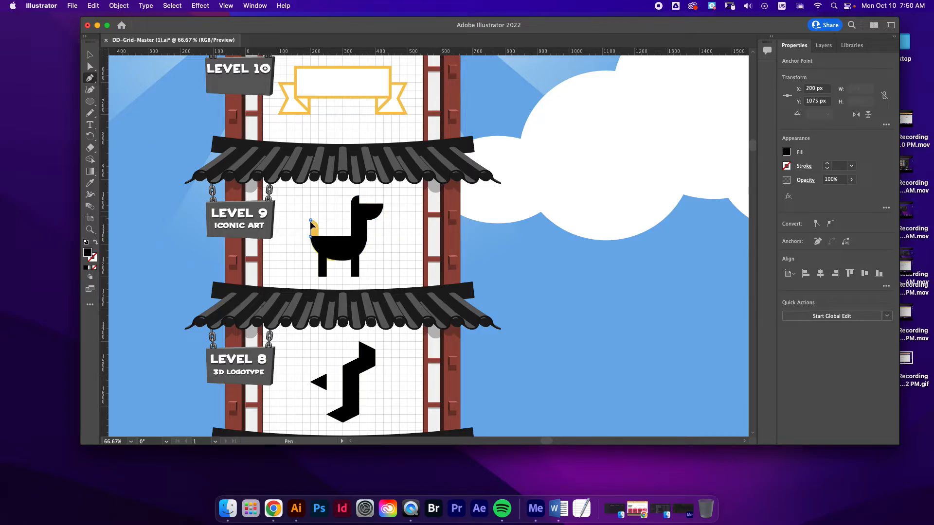
{"action": "left_click", "coordinate": [311, 222]}
{"action": "key", "text": "super+z"}
Trace the dog's tail with a curved tip using the Pen tool, join it to the body path and deselect
{"action": "key", "text": "super+z"}
{"action": "left_click", "coordinate": [318, 237]}
{"action": "left_click", "coordinate": [319, 228]}
{"action": "left_click_drag", "start_coordinate": [311, 220], "coordinate": [302, 220]}
{"action": "left_click", "coordinate": [311, 237]}
{"action": "key", "text": "super+z"}
{"action": "left_click", "coordinate": [311, 237]}
{"action": "left_click", "coordinate": [318, 237]}
{"action": "key", "text": "v"}
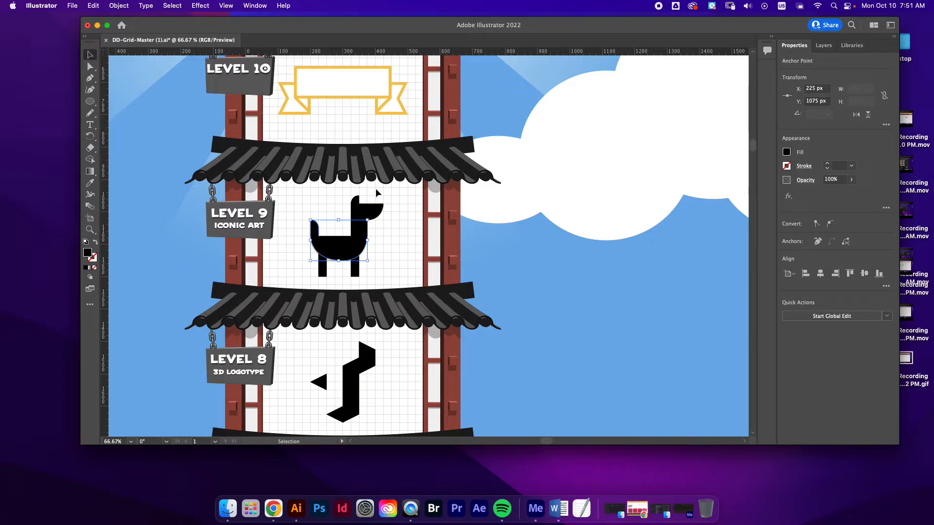
{"action": "left_click", "coordinate": [443, 216]}
Trace the Level 10 ribbon's left tail as a closed, notched path 100 by 100 px with the Pen tool
{"action": "scroll", "coordinate": [499, 215], "scroll_direction": "up", "scroll_amount": 3}
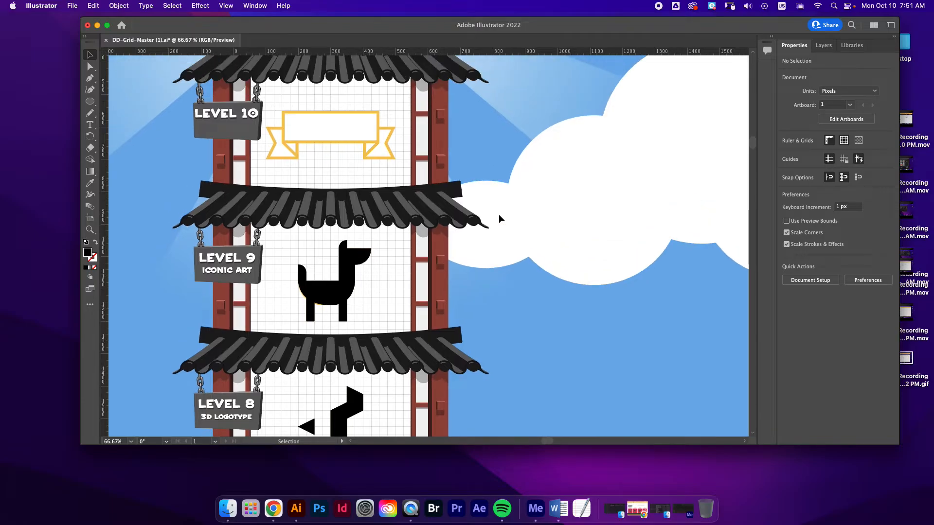
{"action": "scroll", "coordinate": [499, 215], "scroll_direction": "up", "scroll_amount": 6}
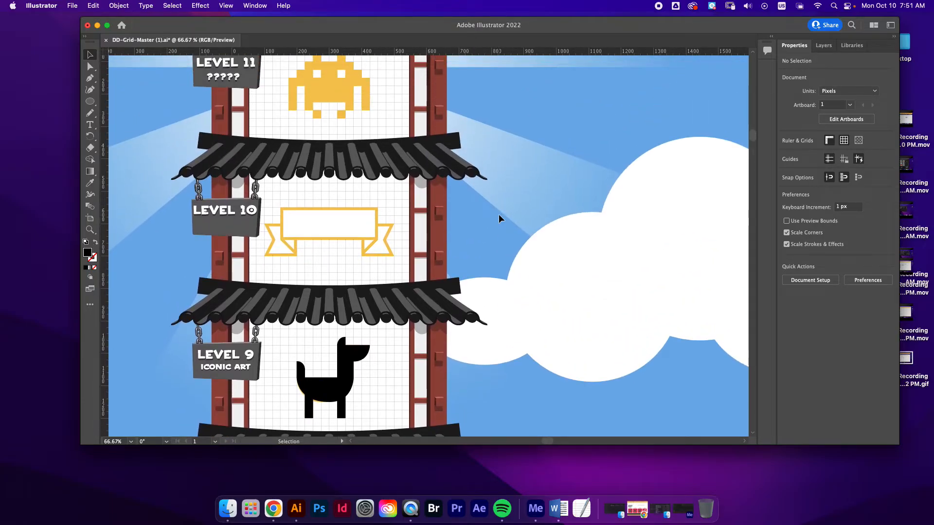
{"action": "scroll", "coordinate": [498, 215], "scroll_direction": "down", "scroll_amount": 2}
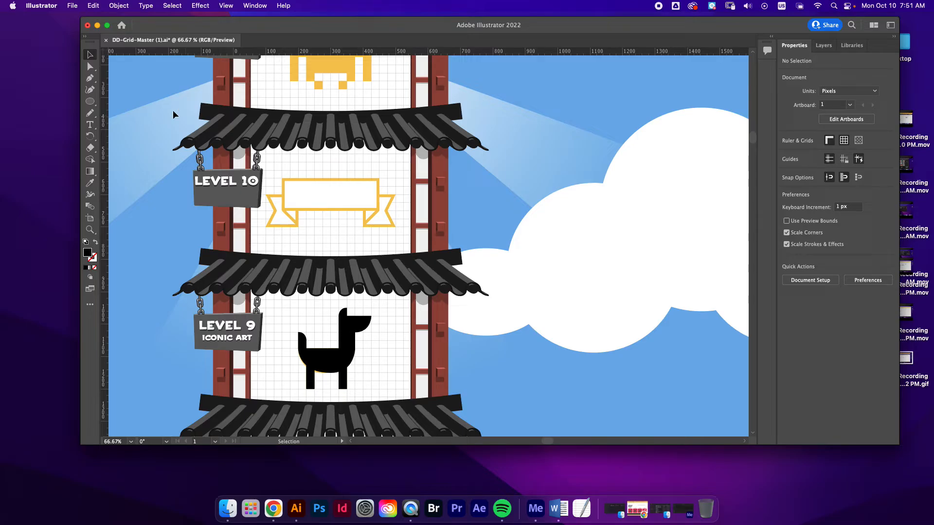
{"action": "left_click", "coordinate": [90, 78]}
{"action": "left_click", "coordinate": [298, 194]}
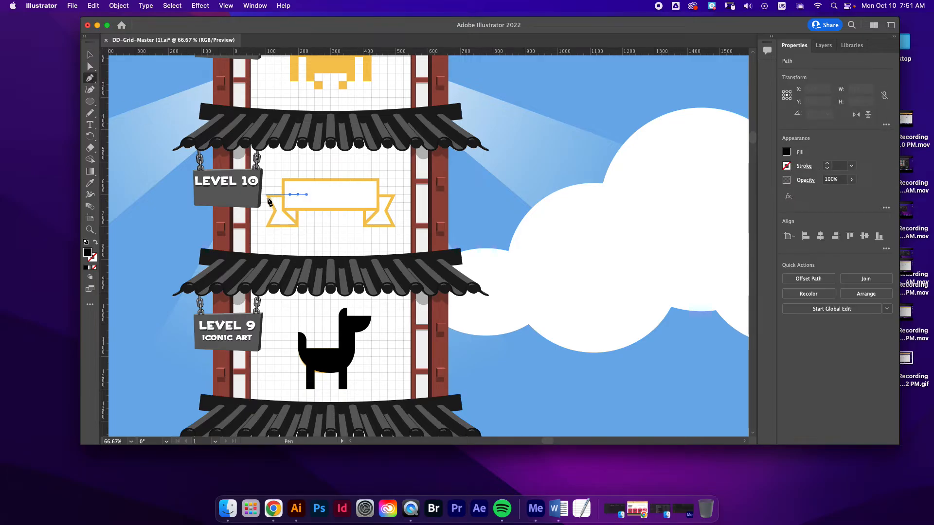
{"action": "left_click", "coordinate": [265, 194]}
{"action": "left_click", "coordinate": [274, 210]}
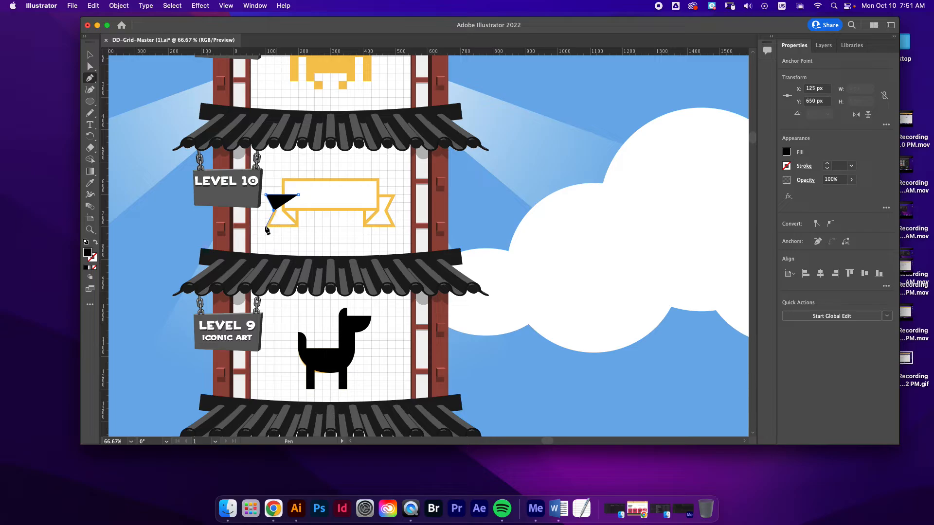
{"action": "left_click", "coordinate": [266, 226]}
{"action": "left_click", "coordinate": [299, 227]}
{"action": "left_click", "coordinate": [296, 210]}
{"action": "left_click", "coordinate": [298, 195]}
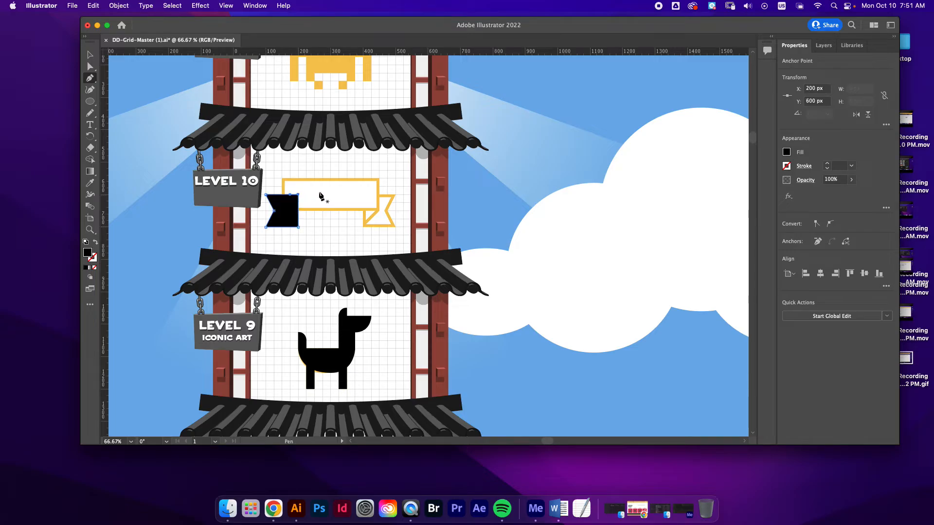
Give the ribbon tail a white fill and an 8 pt black stroke, then deselect it
{"action": "left_click", "coordinate": [787, 152]}
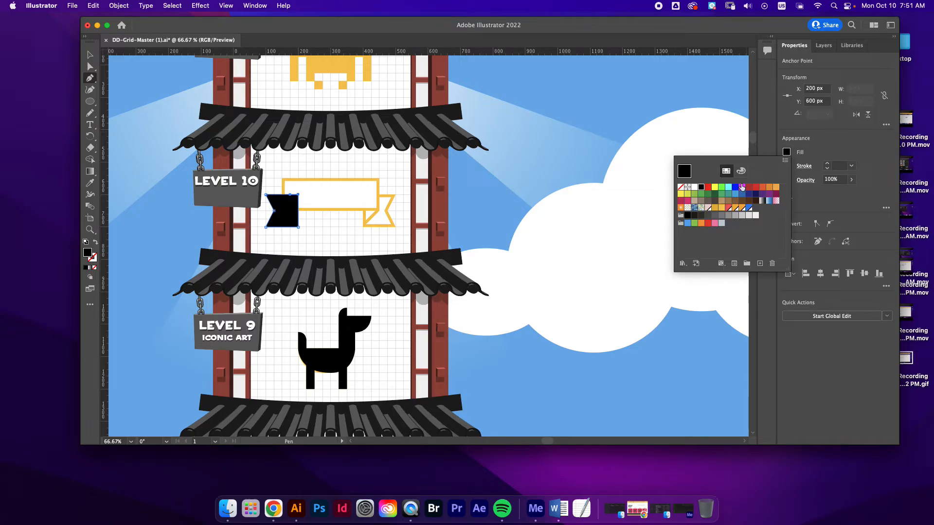
{"action": "left_click", "coordinate": [694, 188]}
{"action": "left_click", "coordinate": [786, 166]}
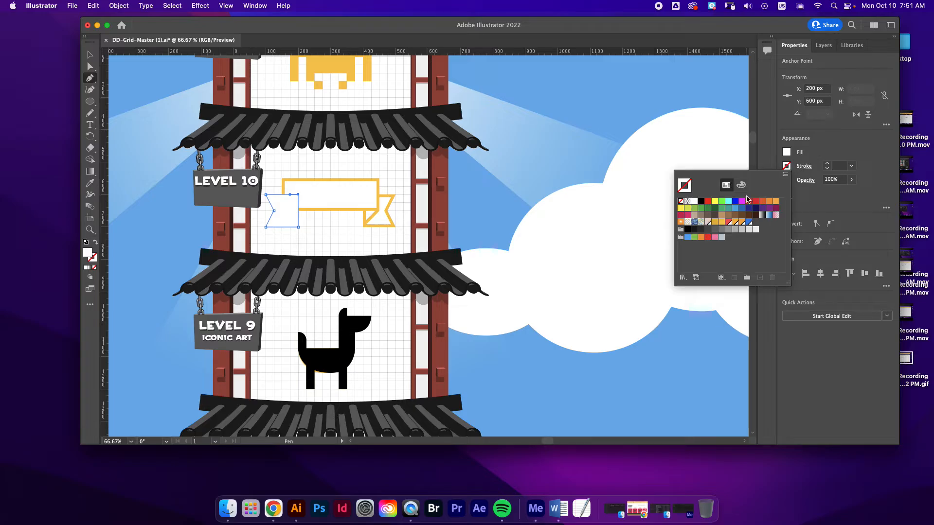
{"action": "left_click", "coordinate": [701, 202]}
{"action": "left_click", "coordinate": [809, 159]}
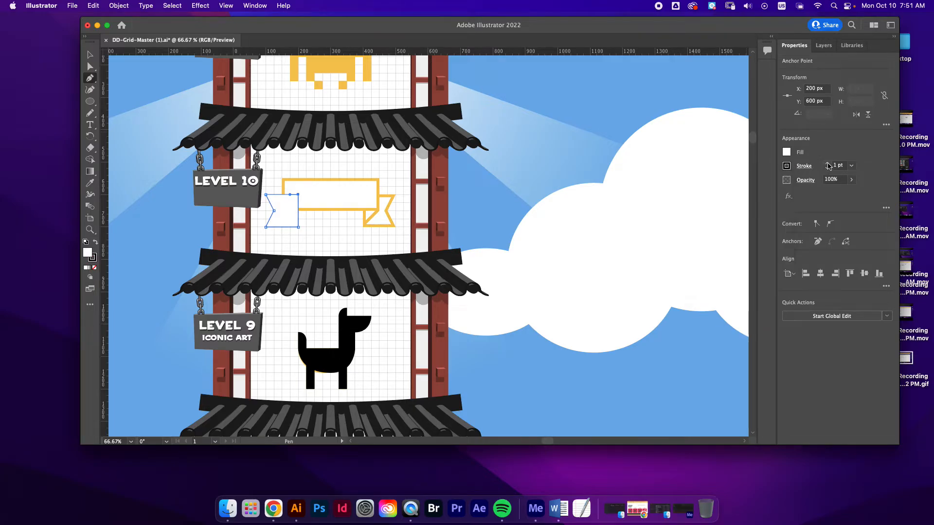
{"action": "left_click", "coordinate": [828, 164]}
{"action": "left_click", "coordinate": [828, 164]}
{"action": "left_click", "coordinate": [827, 164]}
{"action": "left_click", "coordinate": [827, 164]}
{"action": "left_click", "coordinate": [827, 164]}
{"action": "left_click", "coordinate": [827, 164]}
{"action": "left_click", "coordinate": [827, 164]}
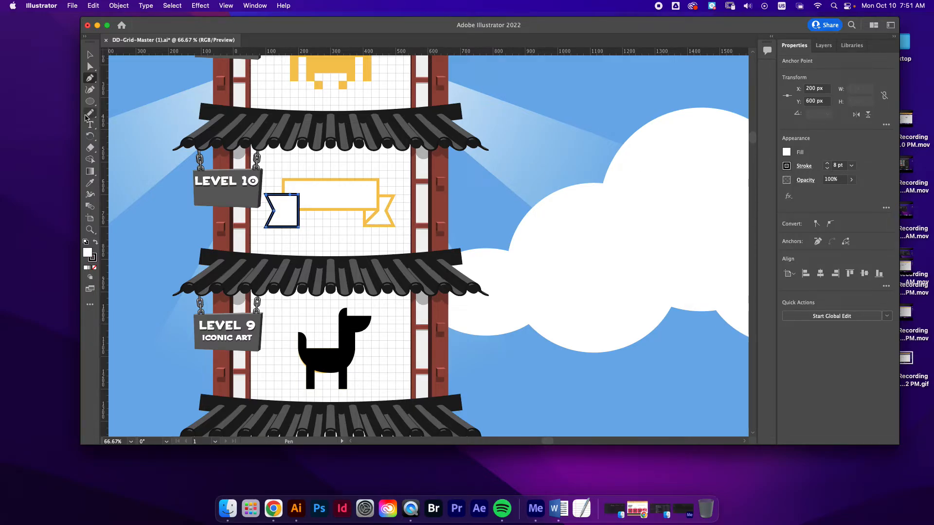
{"action": "left_click", "coordinate": [90, 57]}
{"action": "left_click", "coordinate": [335, 155]}
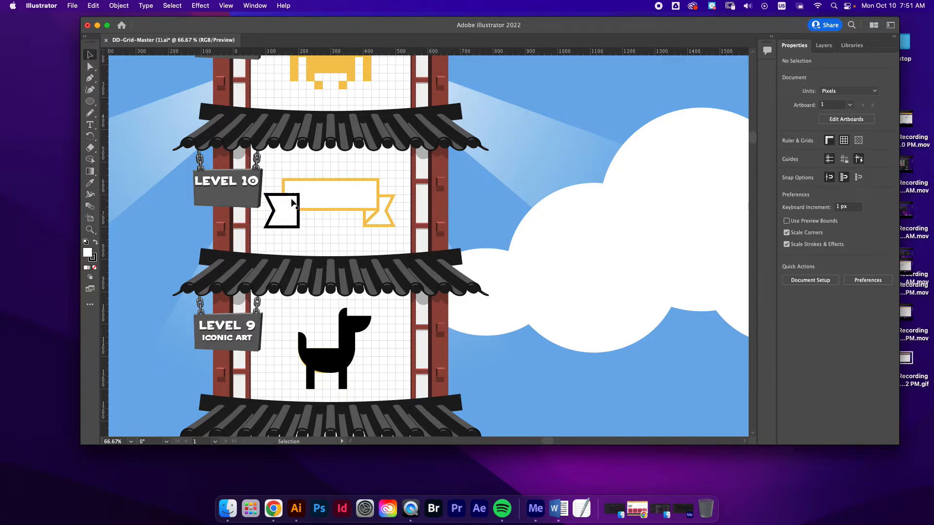
Move the ribbon tail aside to X 500, Y 775 px and trace the left fold as a closed path 50 by 75 px
{"action": "left_click", "coordinate": [296, 225]}
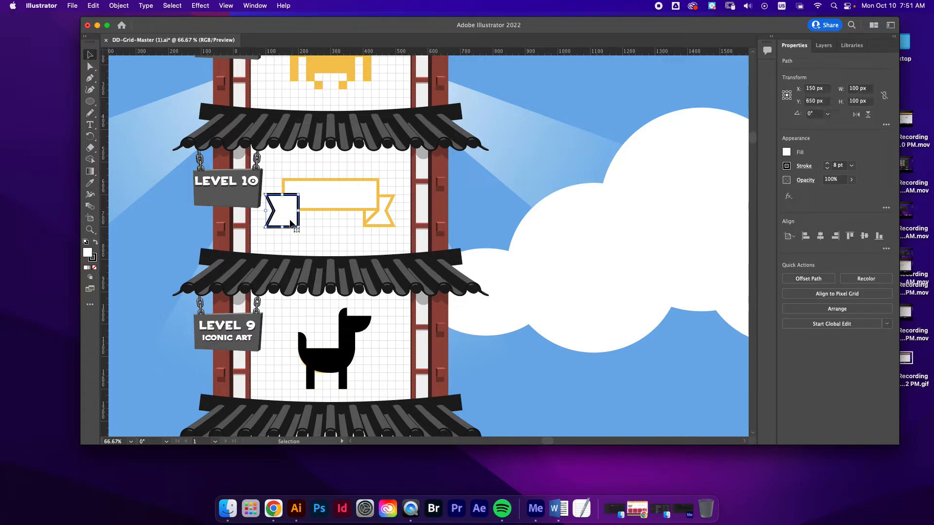
{"action": "left_click_drag", "start_coordinate": [296, 224], "coordinate": [410, 265]}
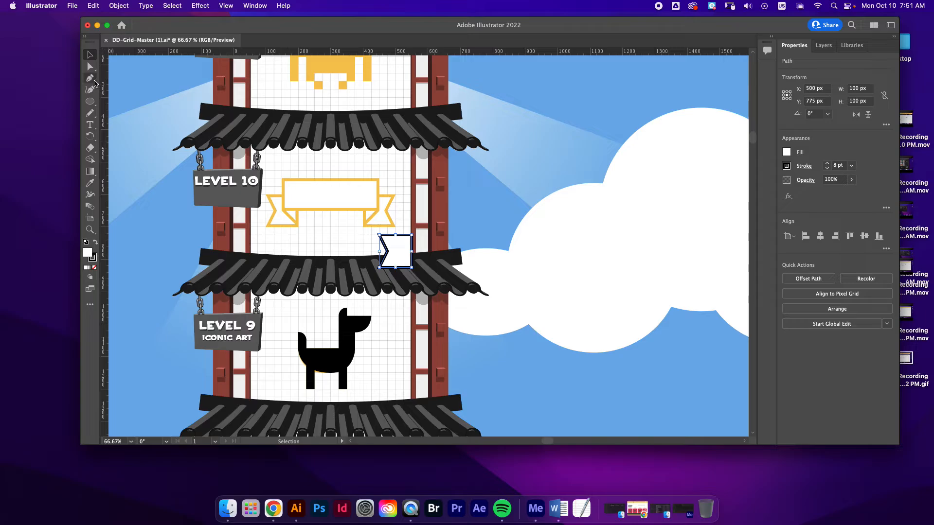
{"action": "left_click", "coordinate": [90, 78]}
{"action": "left_click", "coordinate": [297, 219]}
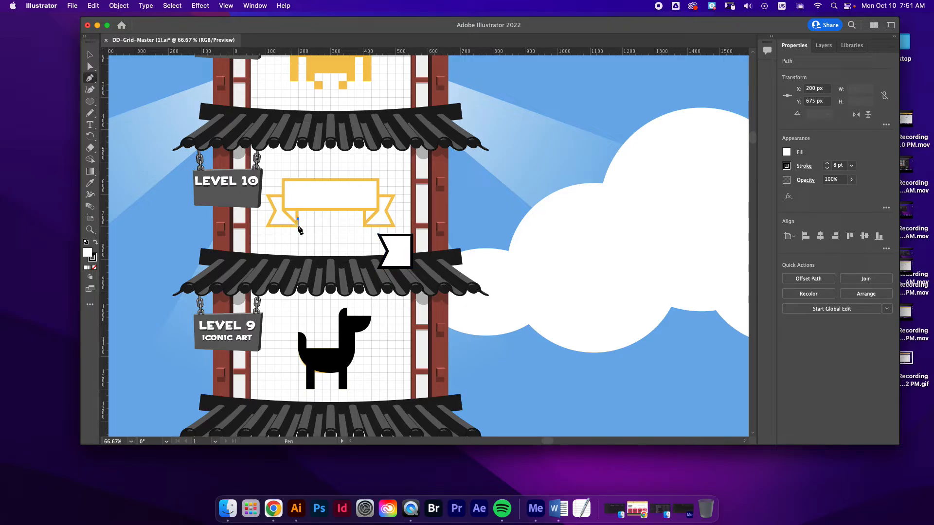
{"action": "key", "text": "super+z"}
{"action": "left_click", "coordinate": [298, 226]}
{"action": "left_click", "coordinate": [282, 210]}
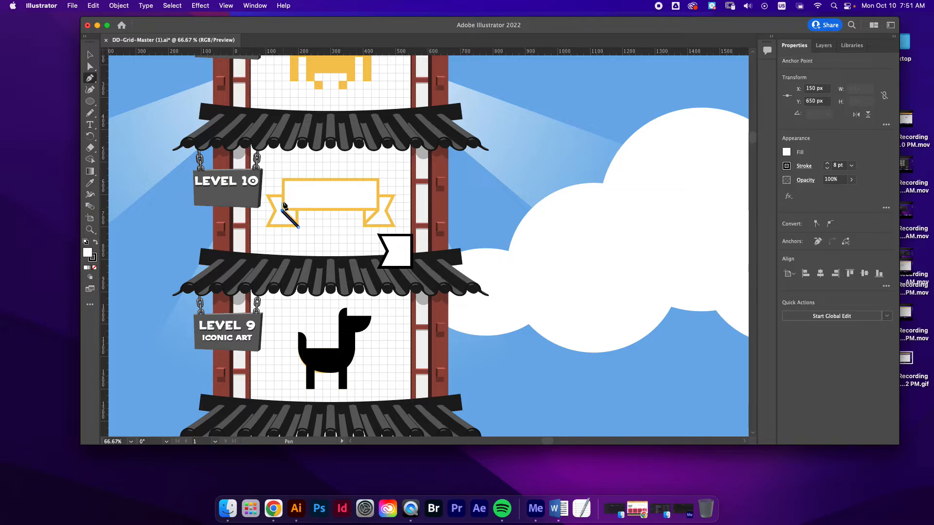
{"action": "left_click", "coordinate": [282, 203]}
{"action": "left_click", "coordinate": [298, 203]}
{"action": "left_click", "coordinate": [298, 227]}
Move the notched ribbon tail back to its original position at the ribbon's left end and deselect it
{"action": "left_click", "coordinate": [94, 56]}
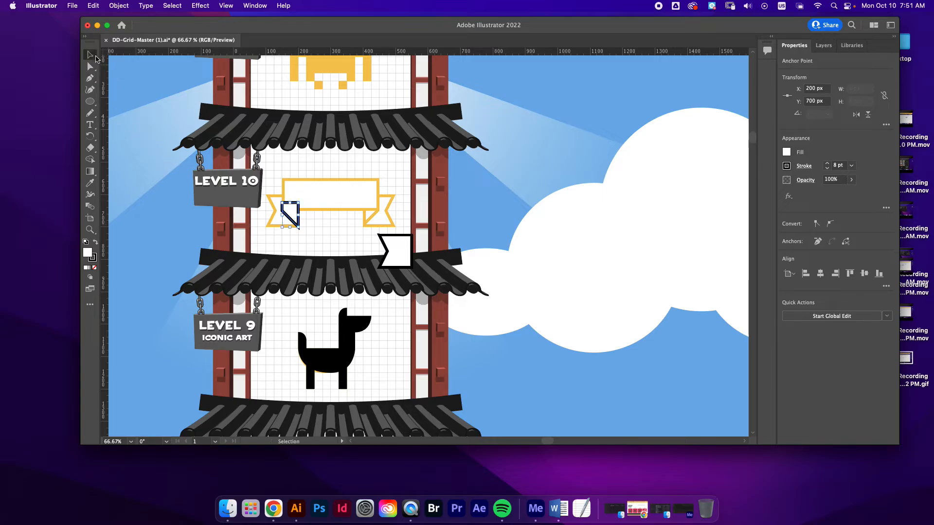
{"action": "left_click", "coordinate": [401, 265]}
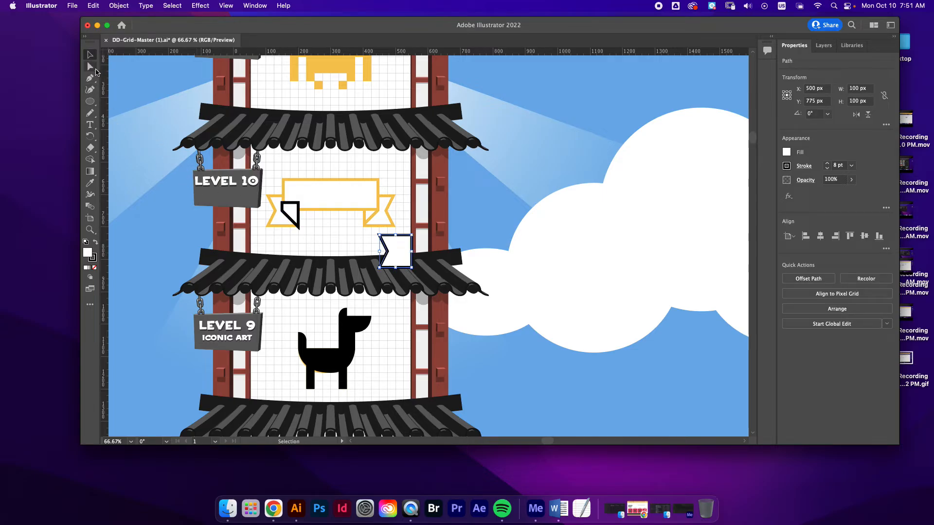
{"action": "left_click_drag", "start_coordinate": [403, 266], "coordinate": [290, 226]}
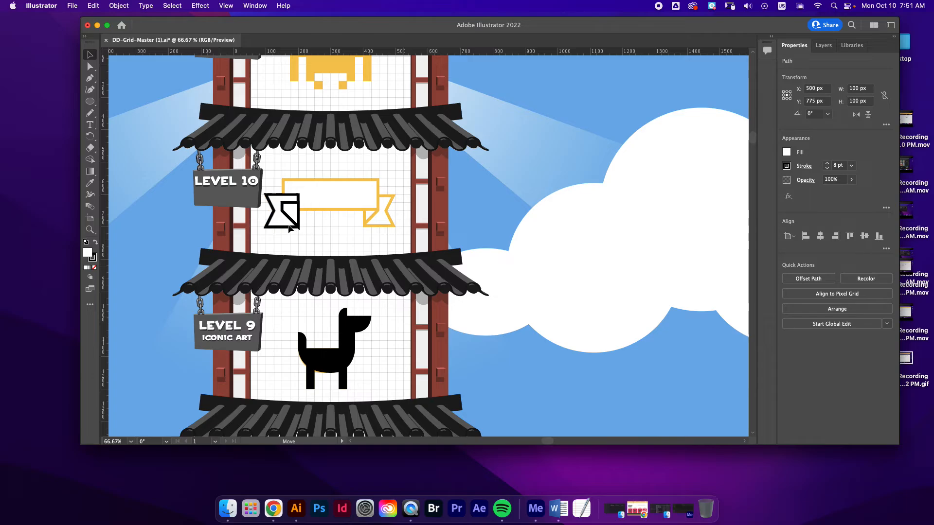
{"action": "left_click", "coordinate": [356, 210]}
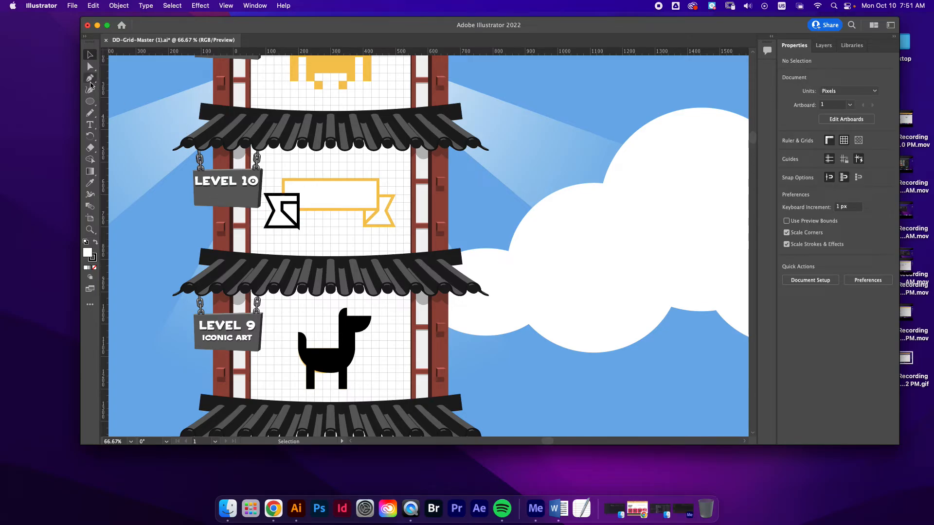
{"action": "left_click_drag", "start_coordinate": [89, 101], "coordinate": [119, 101]}
{"action": "left_click", "coordinate": [334, 181]}
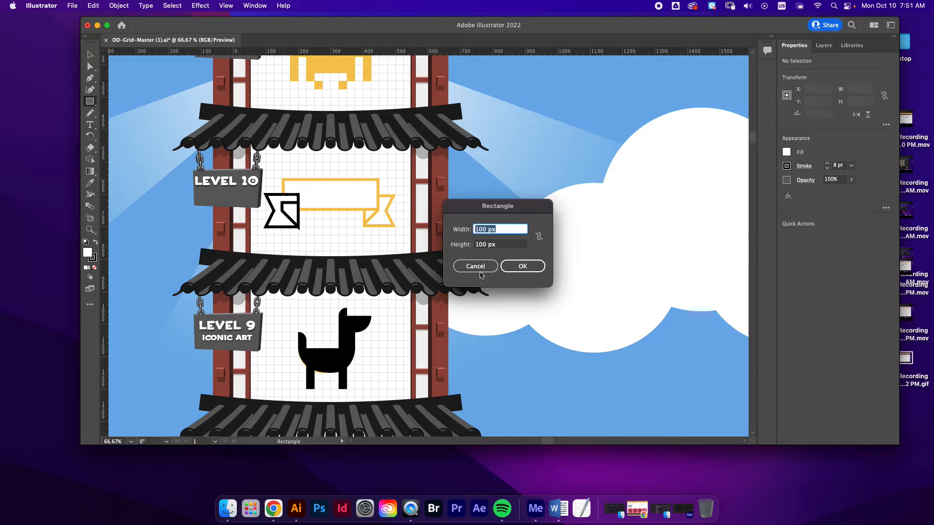
{"action": "left_click", "coordinate": [475, 266]}
Trace the ribbon's centre panel as a closed rectangle 300 by 100 px with the Pen tool, then deselect it
{"action": "left_click", "coordinate": [90, 78]}
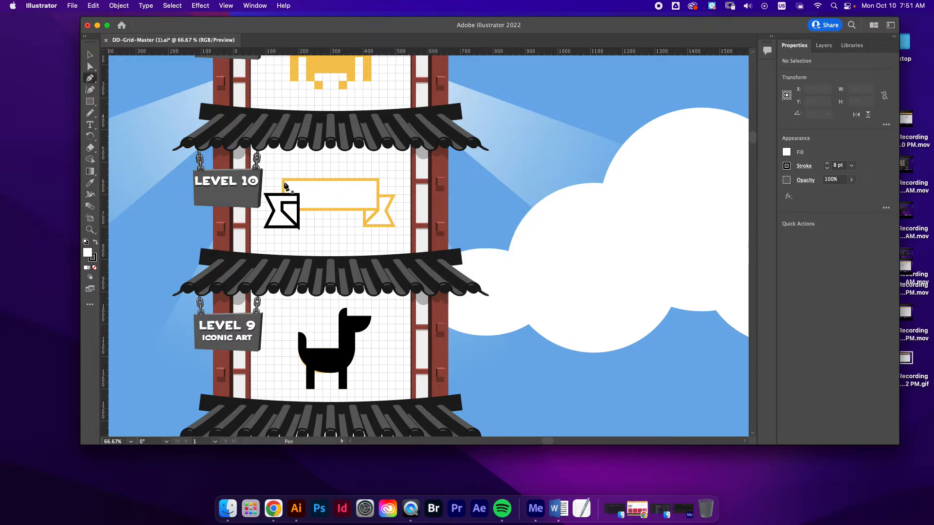
{"action": "left_click", "coordinate": [283, 179]}
{"action": "left_click", "coordinate": [379, 178]}
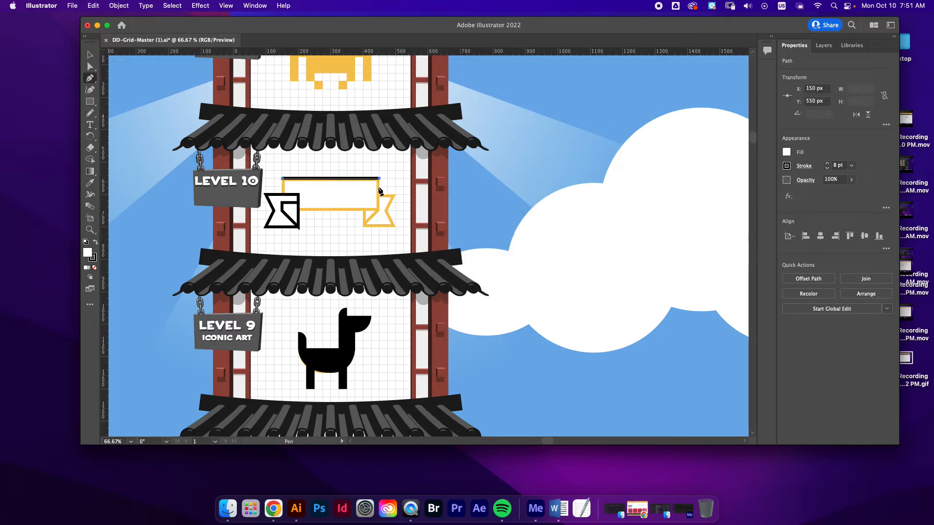
{"action": "left_click", "coordinate": [379, 210]}
{"action": "left_click", "coordinate": [282, 210]}
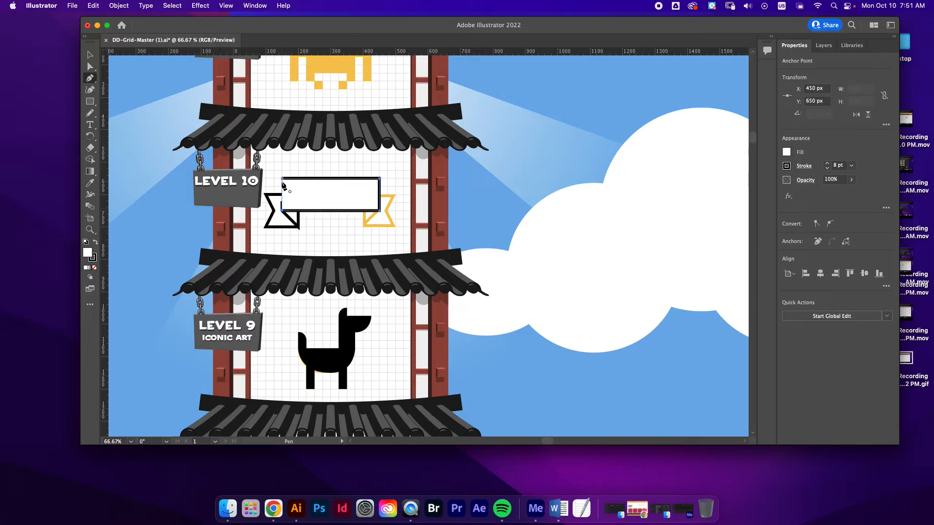
{"action": "left_click", "coordinate": [283, 179]}
{"action": "left_click", "coordinate": [90, 53]}
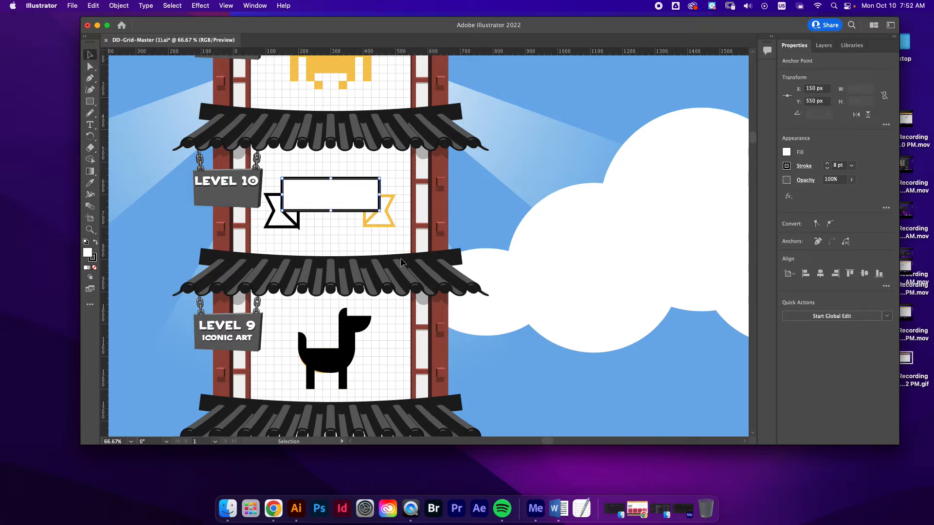
{"action": "left_click", "coordinate": [379, 242]}
Set the corner limit of the left fold's stroke to 0 and deselect the path
{"action": "left_click", "coordinate": [293, 221]}
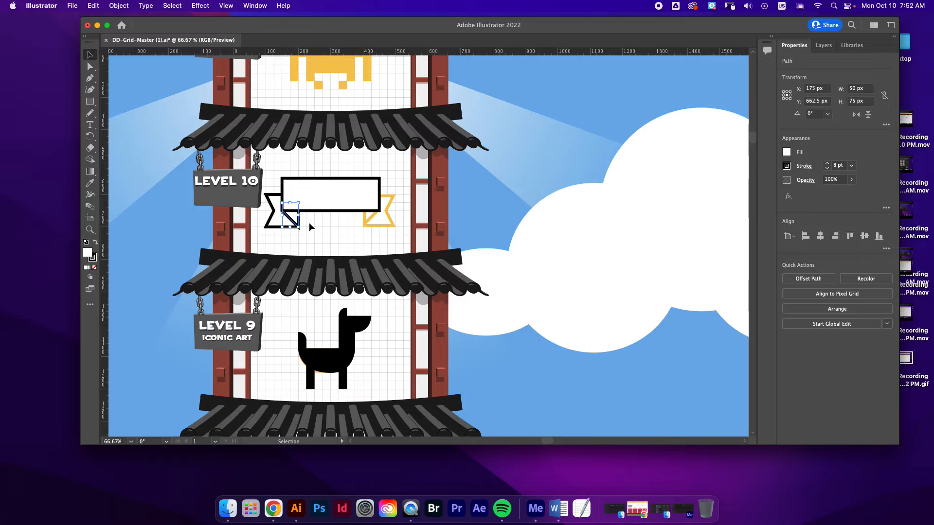
{"action": "left_click", "coordinate": [298, 237]}
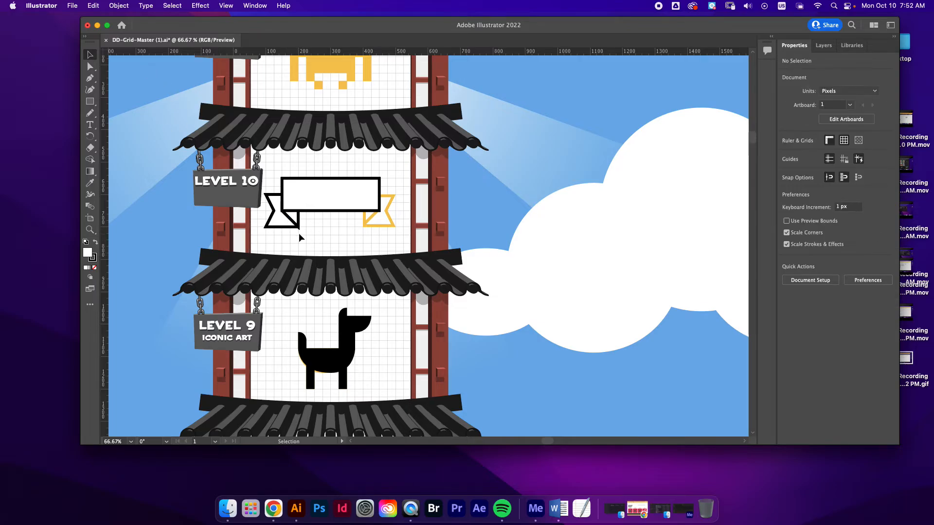
{"action": "left_click", "coordinate": [298, 224]}
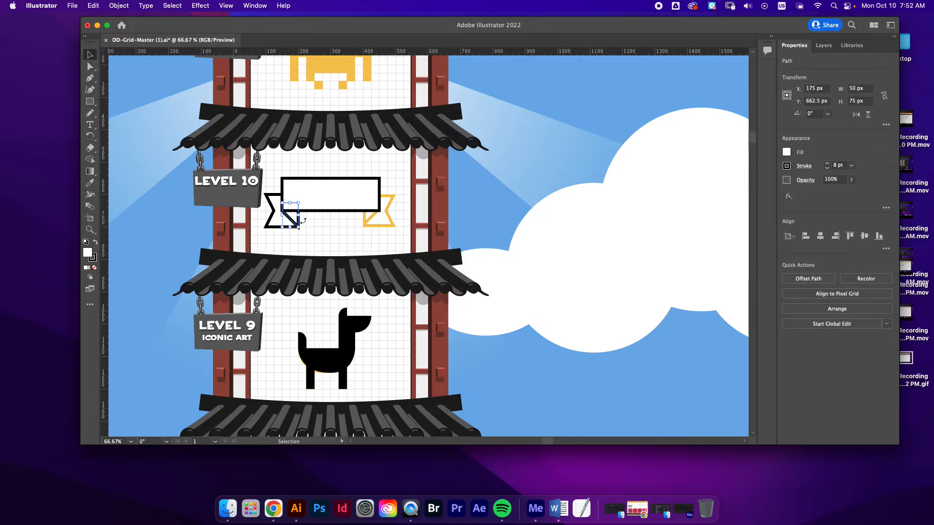
{"action": "left_click", "coordinate": [803, 166]}
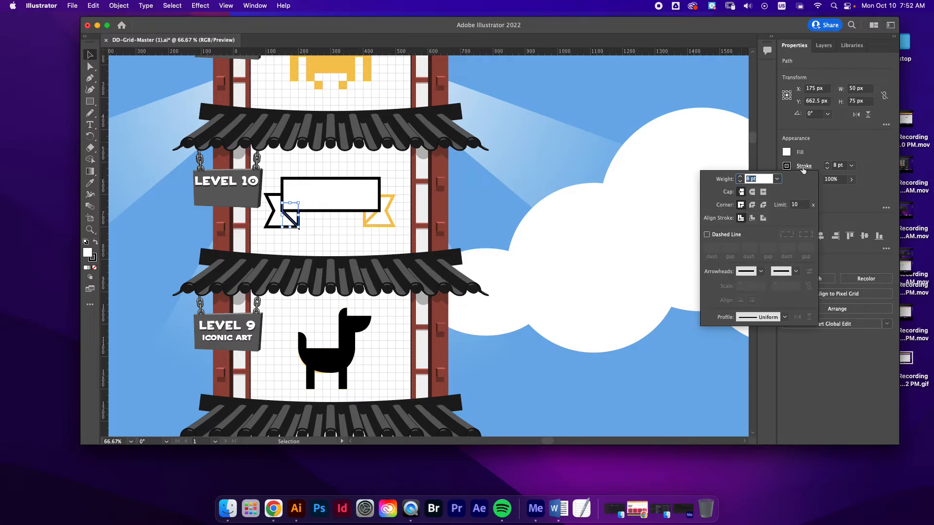
{"action": "left_click", "coordinate": [794, 205]}
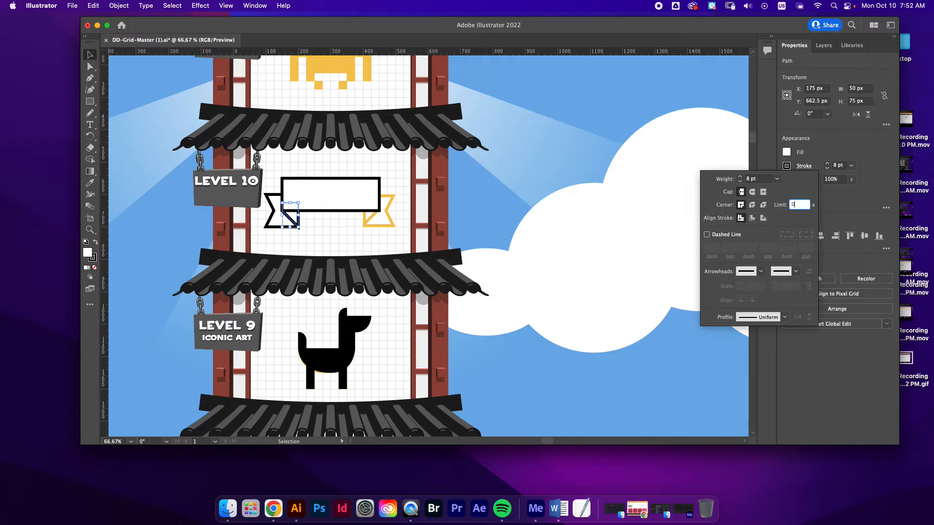
{"action": "key", "text": "Return"}
{"action": "left_click", "coordinate": [430, 215]}
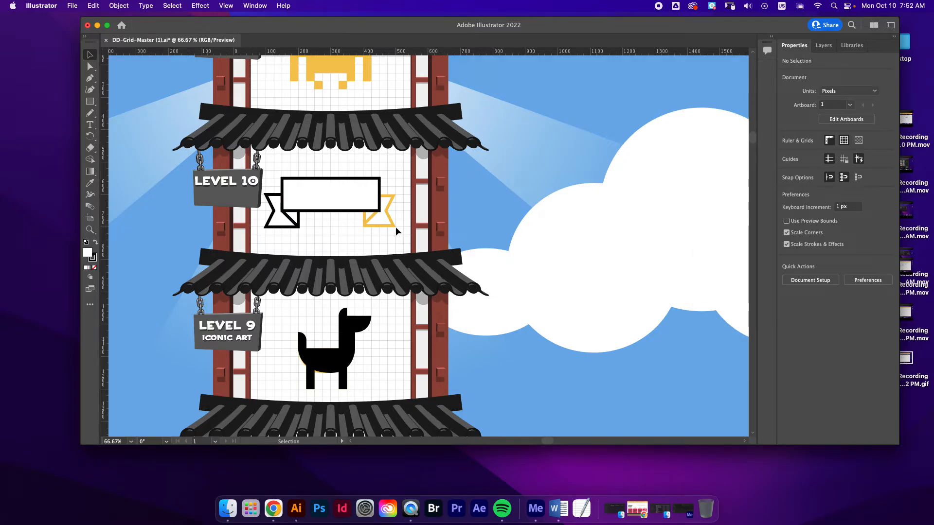
Adjust the left fold's stroke options in isolation mode to trim its protruding lower corner, then leave isolation mode
{"action": "left_click", "coordinate": [291, 206]}
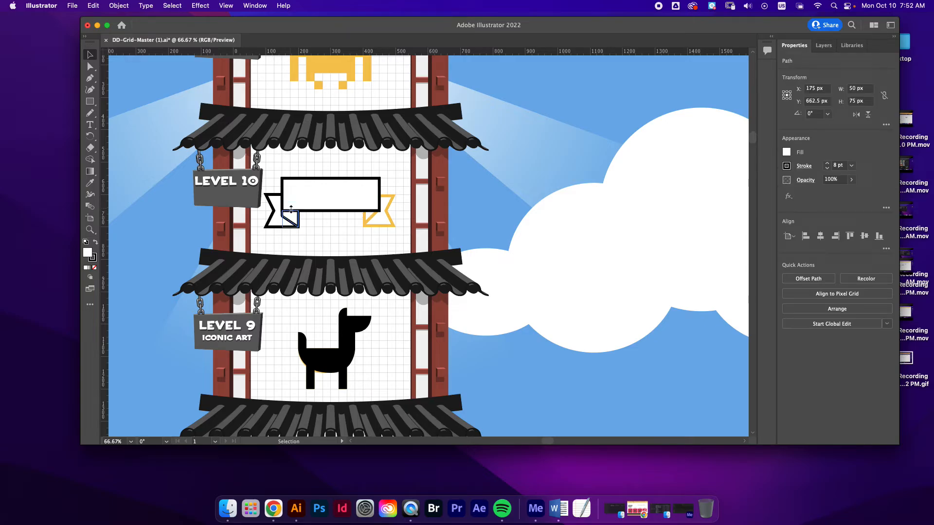
{"action": "left_click_drag", "start_coordinate": [291, 206], "coordinate": [291, 205]}
{"action": "left_click", "coordinate": [332, 240]}
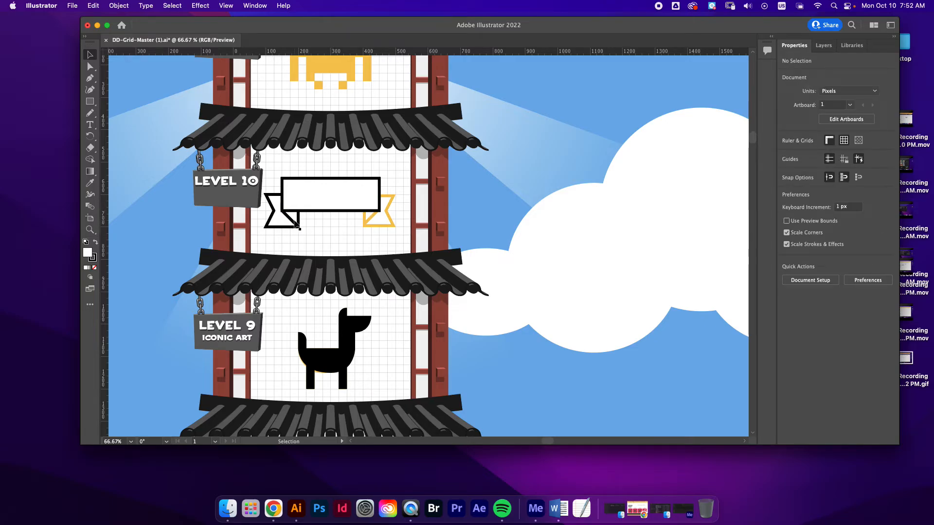
{"action": "double_click", "coordinate": [291, 214]}
{"action": "left_click", "coordinate": [805, 167]}
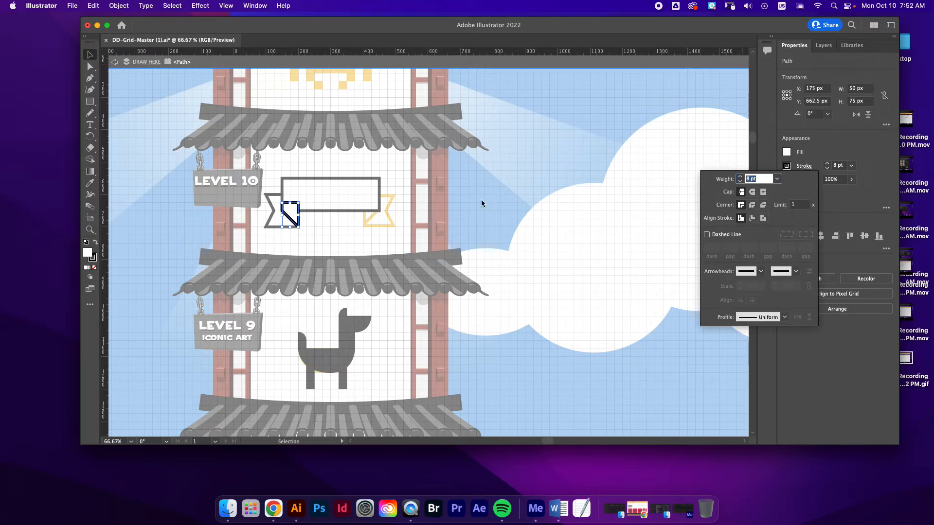
{"action": "double_click", "coordinate": [260, 152]}
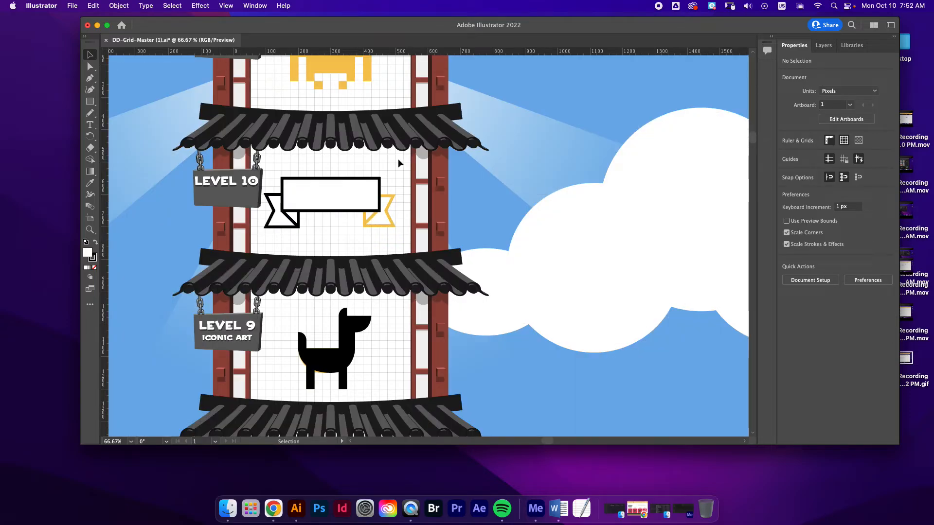
{"action": "scroll", "coordinate": [398, 159], "scroll_direction": "up", "scroll_amount": 2}
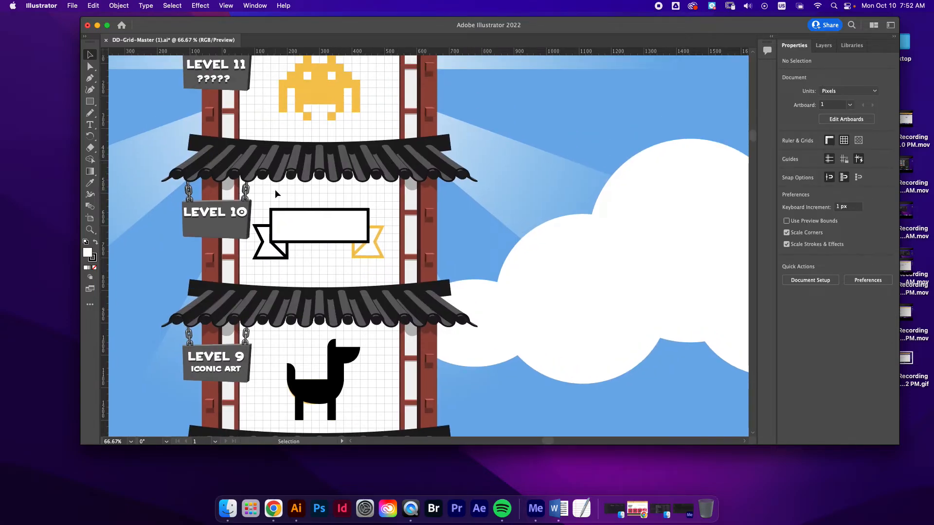
Duplicate the ribbon's left tail and fold, flip the copy horizontally, and place it over the gold outline at the ribbon's right end
{"action": "left_click_drag", "start_coordinate": [256, 260], "coordinate": [415, 264]}
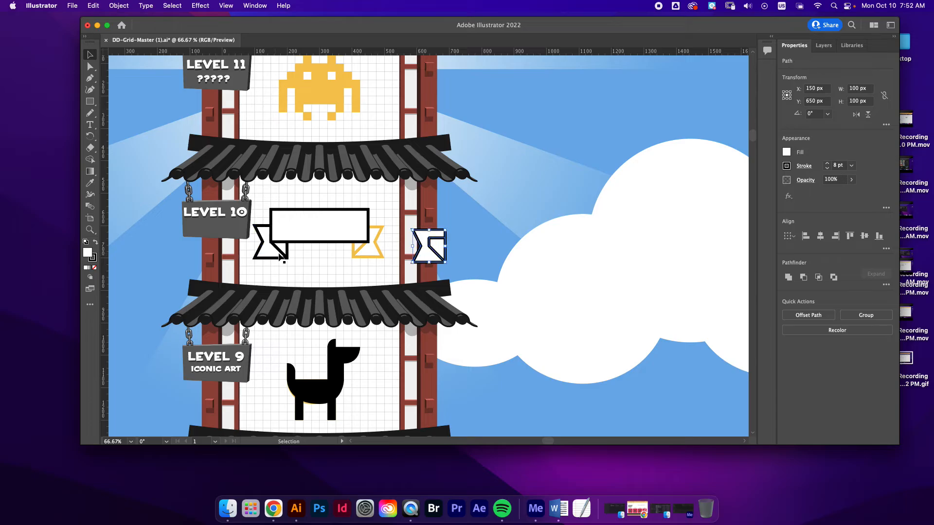
{"action": "left_click", "coordinate": [856, 115]}
{"action": "left_click_drag", "start_coordinate": [435, 254], "coordinate": [374, 246]}
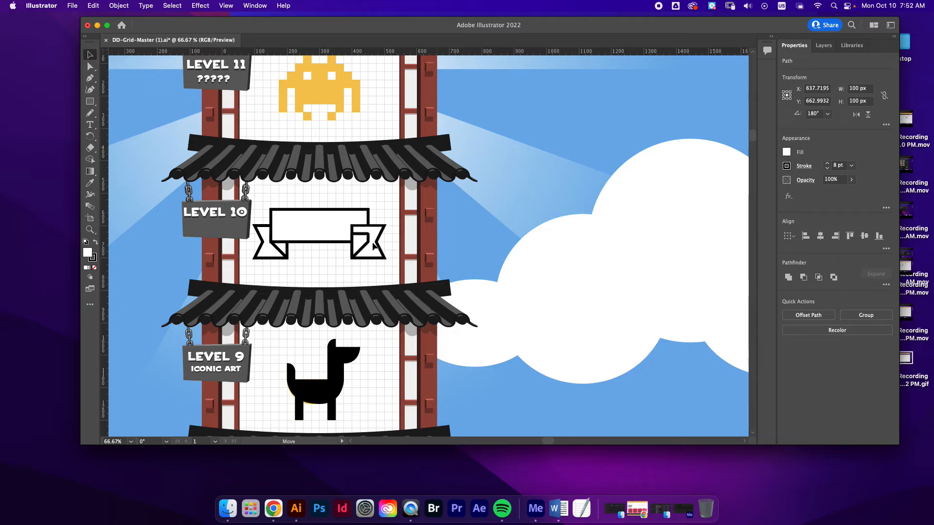
Bring the ribbon's centre panel to the front of the stacking order and deselect it
{"action": "right_click", "coordinate": [305, 216]}
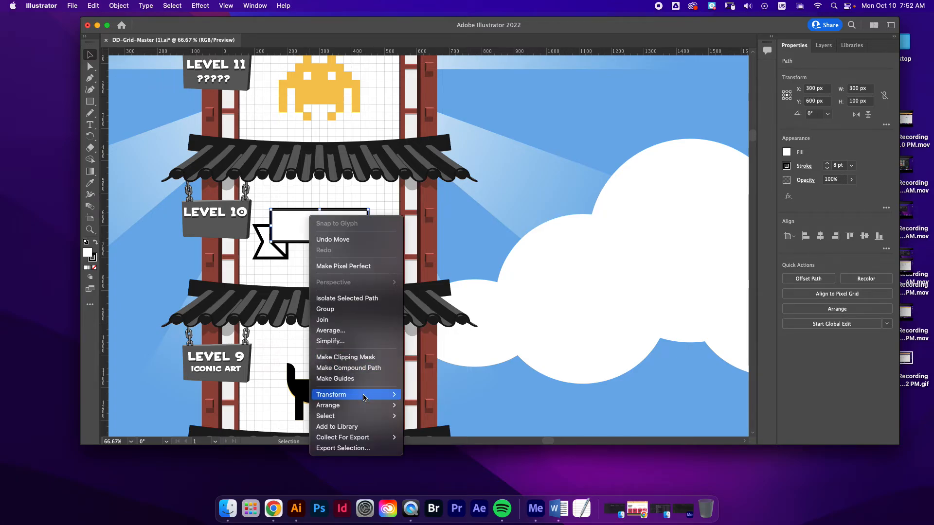
{"action": "mouse_move", "coordinate": [370, 405]}
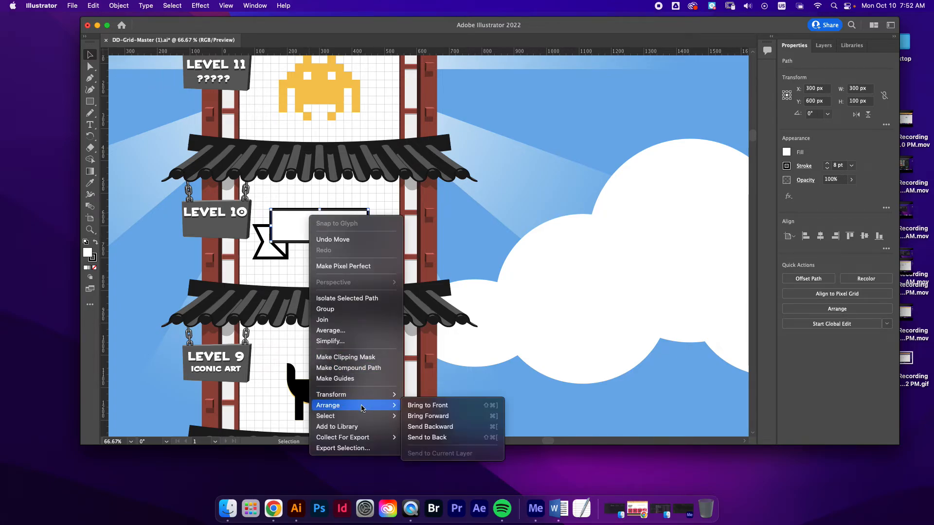
{"action": "left_click", "coordinate": [464, 406]}
{"action": "left_click", "coordinate": [521, 317]}
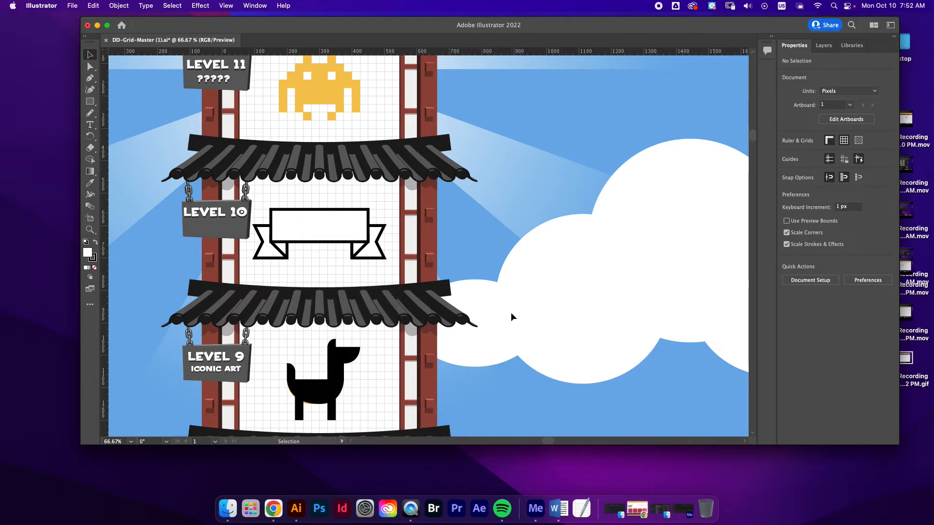
Set up the Rectangle tool with a black fill and no stroke for tracing the Level 11 alien
{"action": "scroll", "coordinate": [510, 314], "scroll_direction": "up", "scroll_amount": 5}
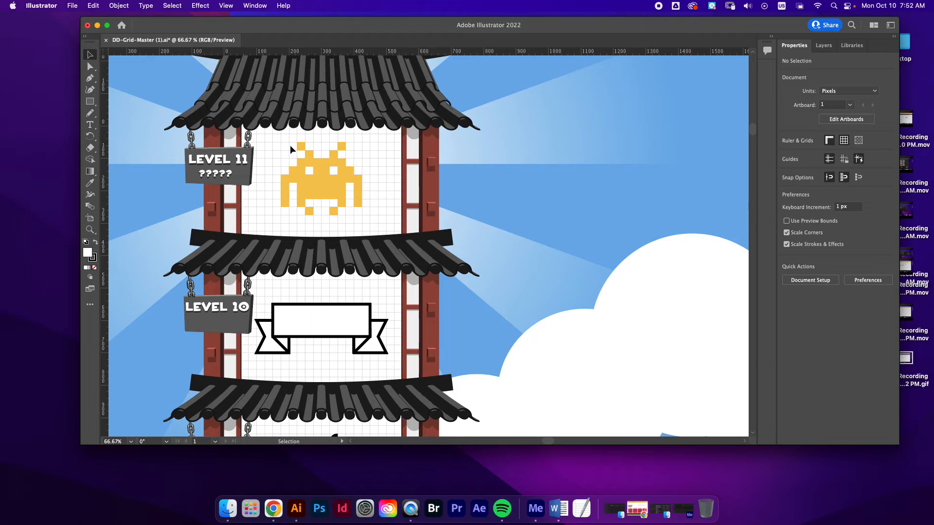
{"action": "left_click", "coordinate": [89, 101]}
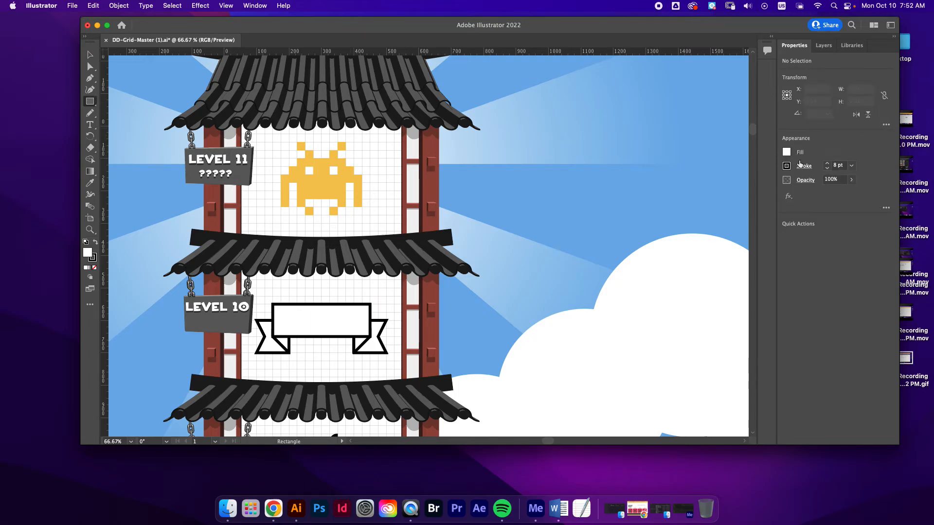
{"action": "left_click", "coordinate": [786, 153]}
{"action": "left_click", "coordinate": [701, 188]}
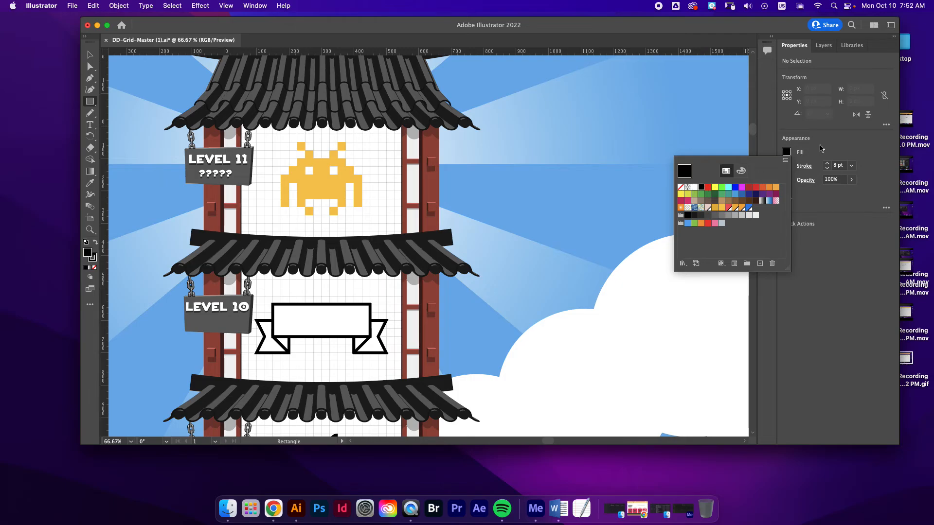
{"action": "left_click", "coordinate": [786, 165]}
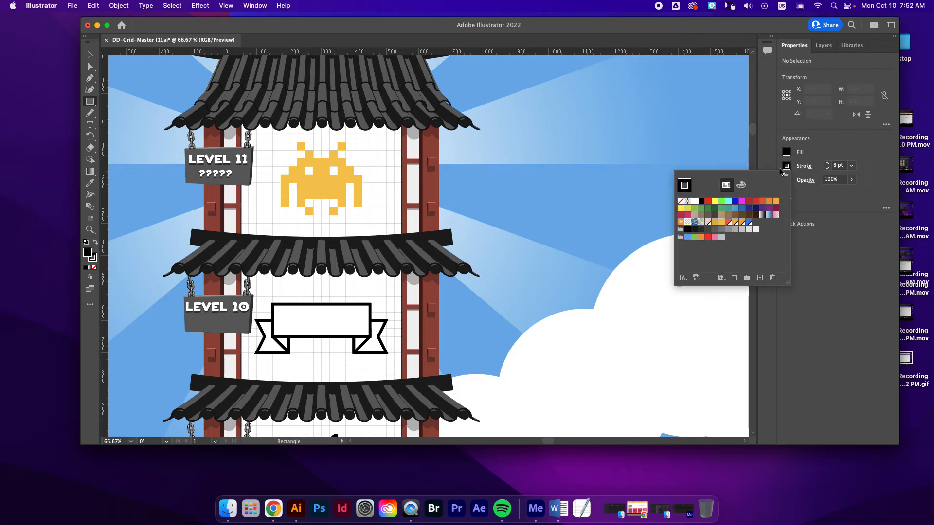
{"action": "left_click", "coordinate": [681, 203]}
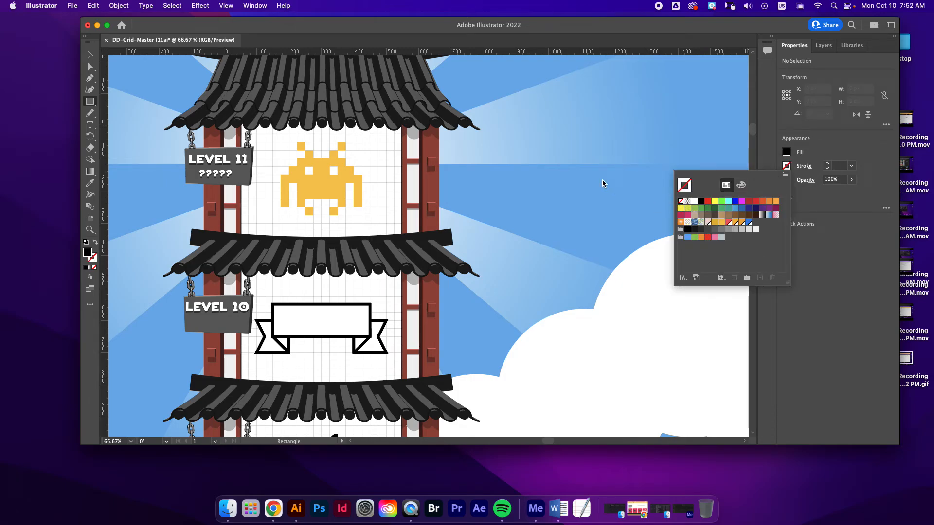
{"action": "left_click", "coordinate": [310, 145]}
Trace the alien's antennae with 25 px squares and fill its top head row, then try to save DD-Grid-Master (1).ai in Downloads
{"action": "left_click_drag", "start_coordinate": [297, 141], "coordinate": [305, 150]}
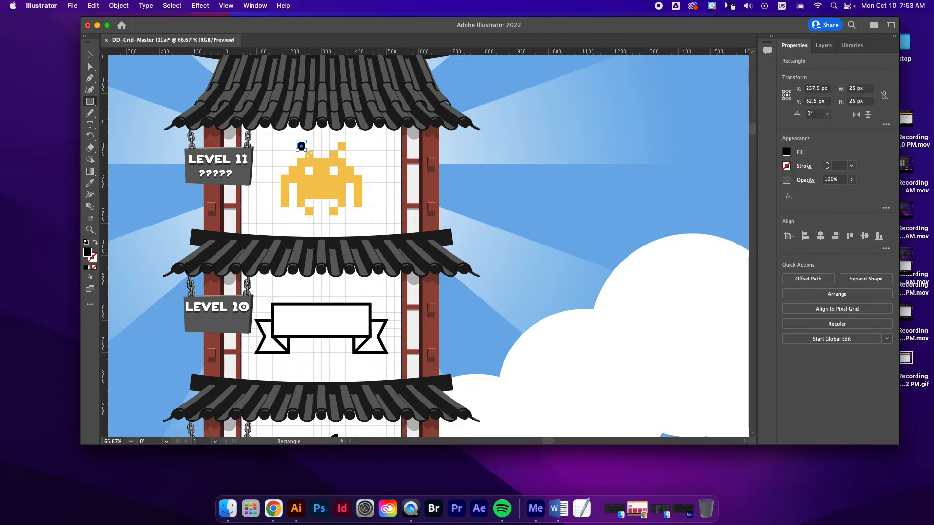
{"action": "key", "text": "super+shift+a"}
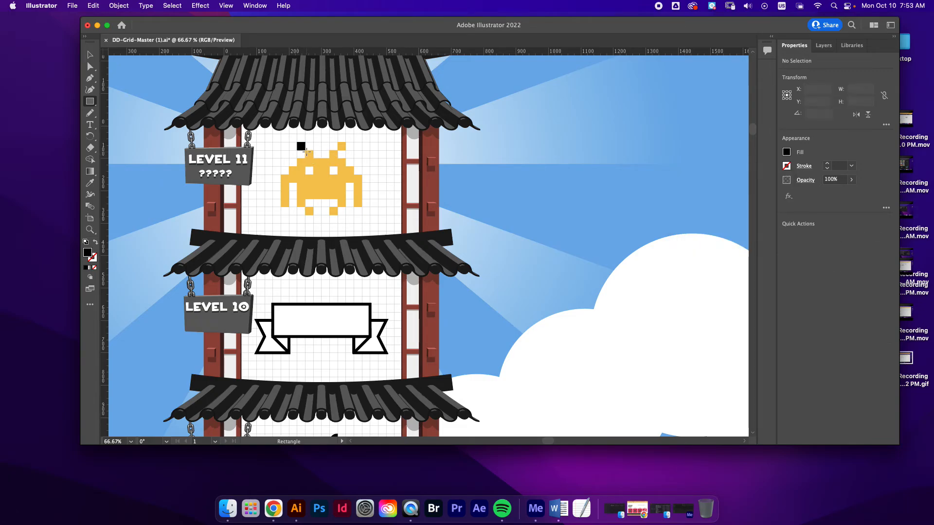
{"action": "mouse_move", "coordinate": [306, 151]}
{"action": "left_mouse_down"}
{"action": "mouse_move", "coordinate": [345, 167]}
{"action": "mouse_move", "coordinate": [337, 142]}
{"action": "left_mouse_up"}
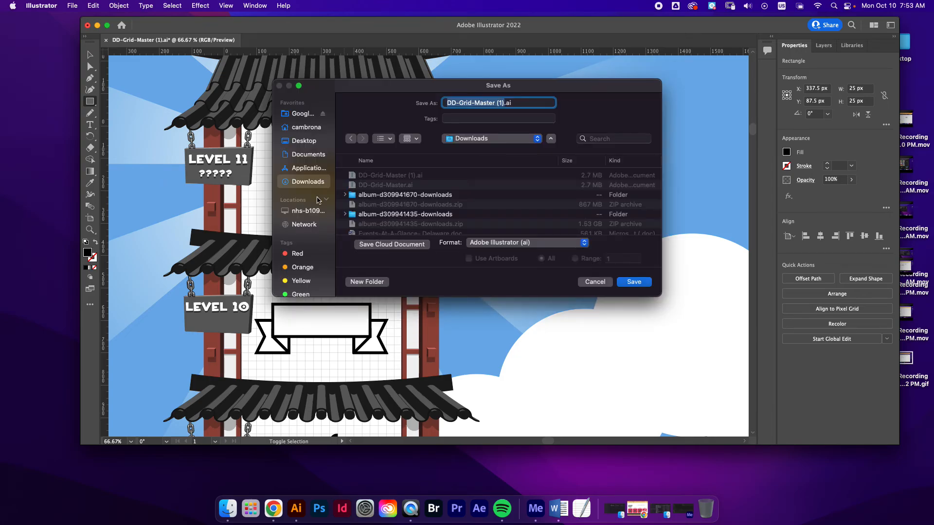
{"action": "left_click", "coordinate": [633, 282]}
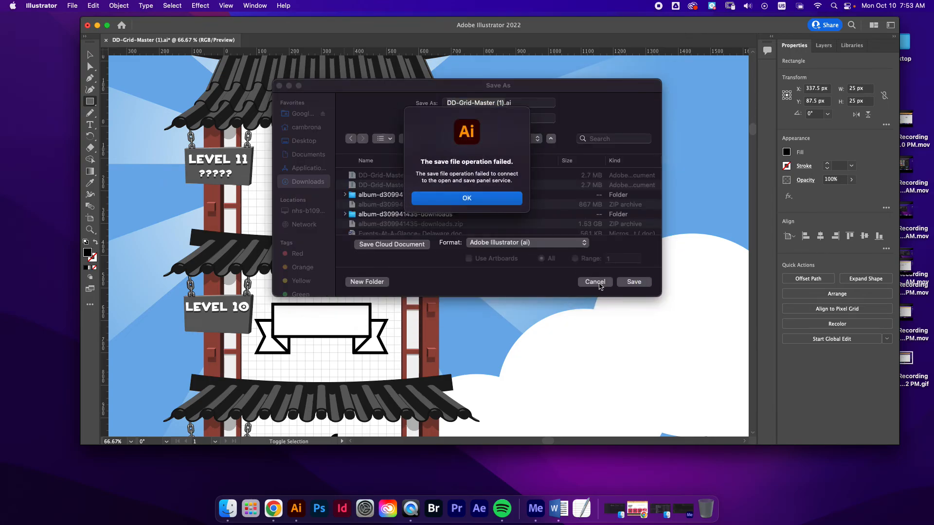
{"action": "left_click", "coordinate": [481, 199]}
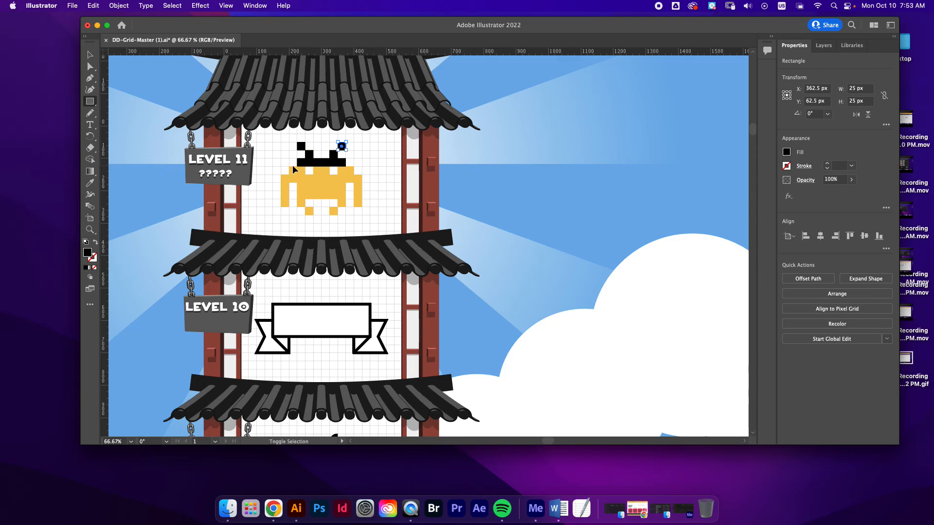
Trace the alien's eye row with rectangles, leaving both eyes open, and the 250 by 25 px row beneath it
{"action": "key", "text": "super+shift+a"}
{"action": "left_click_drag", "start_coordinate": [288, 166], "coordinate": [362, 182]}
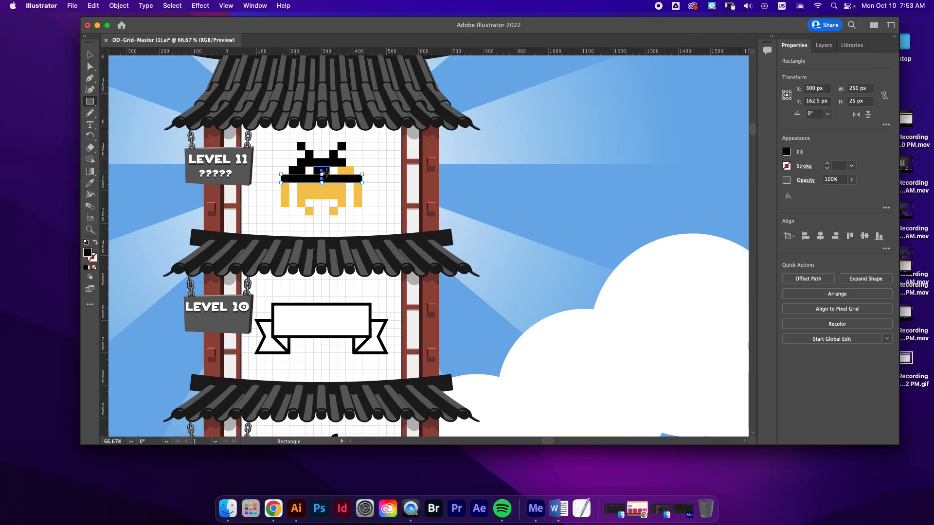
{"action": "left_click_drag", "start_coordinate": [314, 167], "coordinate": [351, 173]}
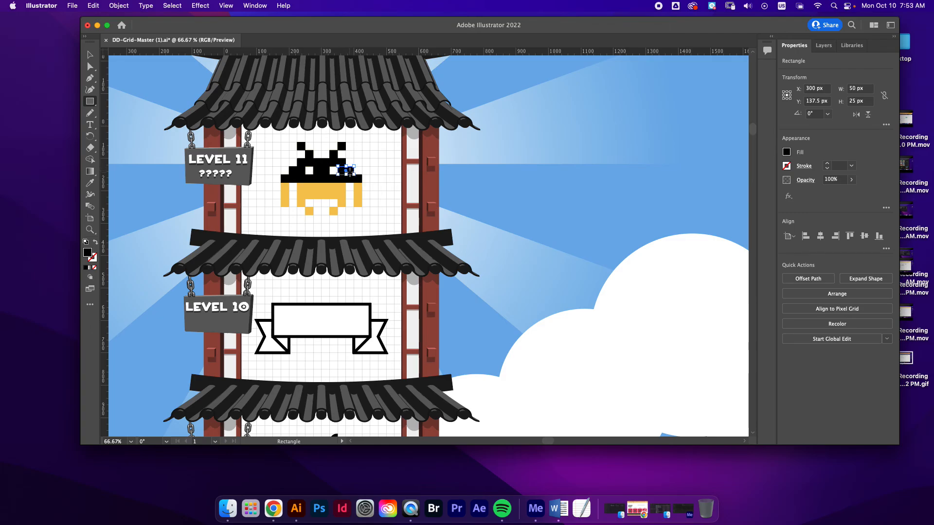
Trace the alien's two arms as 25 by 75 px rectangles, fill in its lower body and feet, and deselect everything
{"action": "left_click_drag", "start_coordinate": [361, 205], "coordinate": [354, 184]}
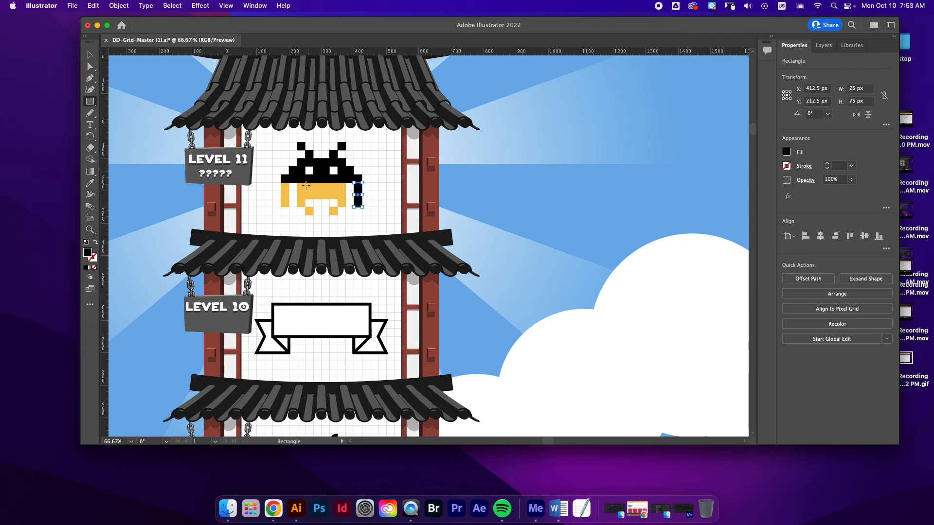
{"action": "mouse_move", "coordinate": [298, 184]}
{"action": "left_mouse_down"}
{"action": "mouse_move", "coordinate": [346, 199]}
{"action": "mouse_move", "coordinate": [337, 215]}
{"action": "mouse_move", "coordinate": [291, 206]}
{"action": "left_mouse_up"}
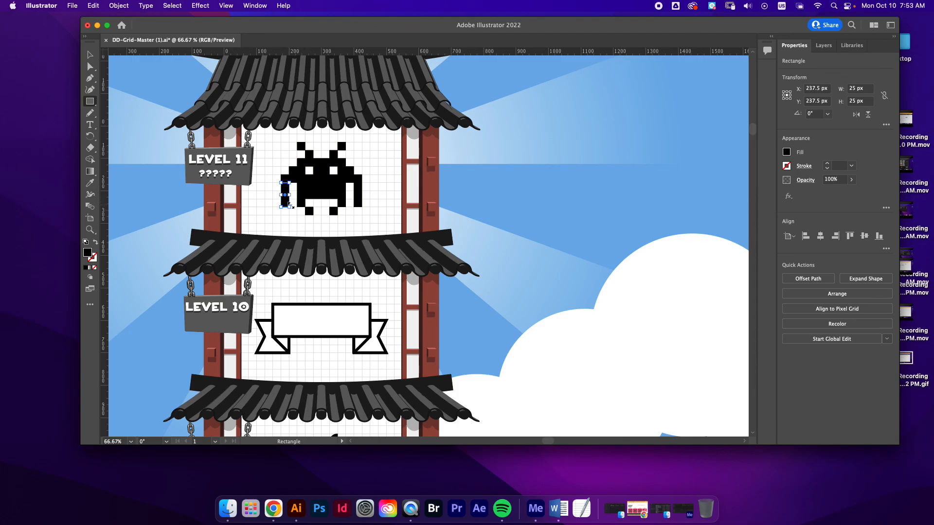
{"action": "left_click", "coordinate": [90, 54]}
{"action": "left_click", "coordinate": [574, 193]}
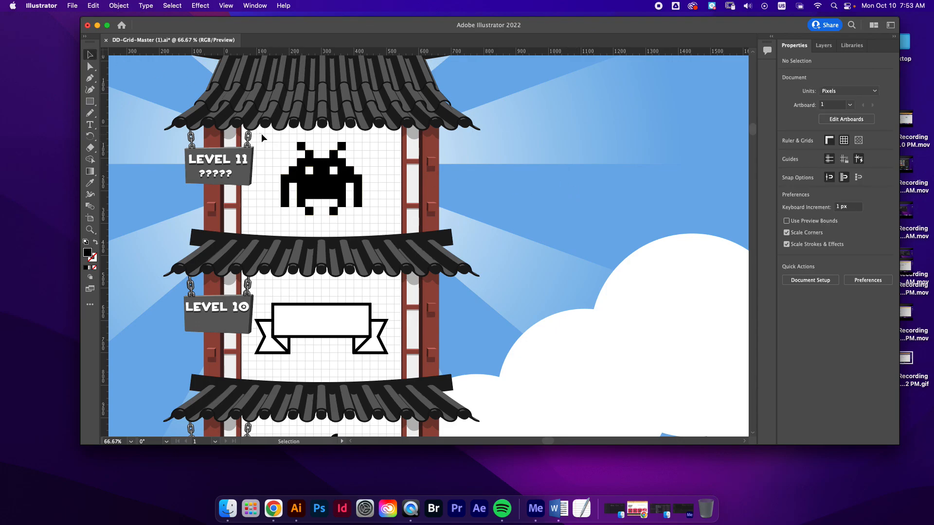
{"action": "left_click_drag", "start_coordinate": [262, 133], "coordinate": [500, 243]}
{"action": "left_click", "coordinate": [492, 147]}
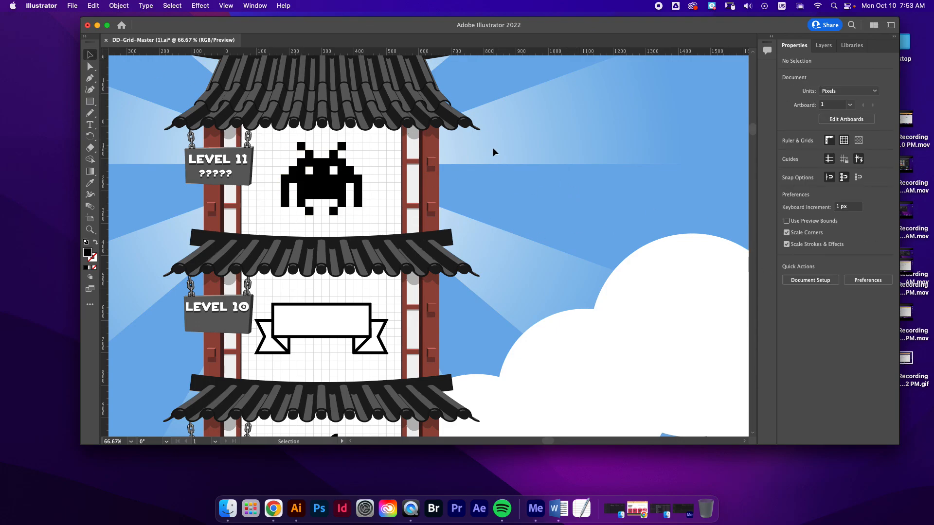